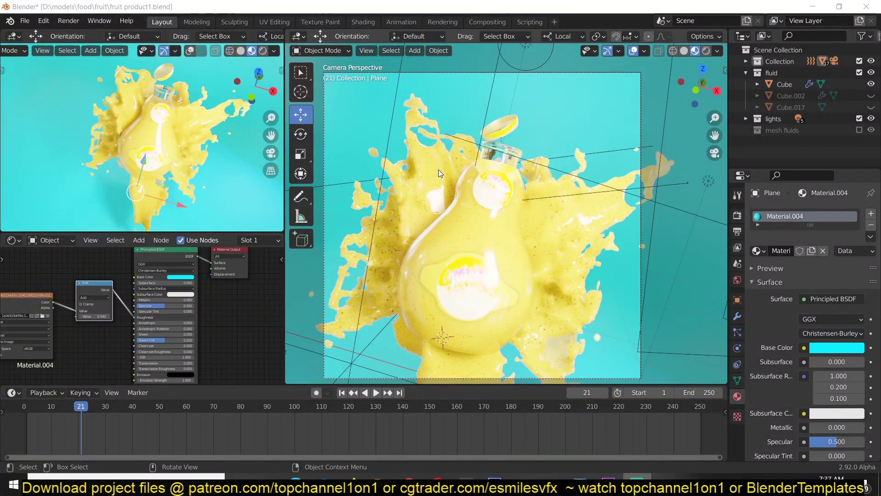
Switch the main viewport to solid shading and examine the fluid splash around the bottle from several angles
left_click(564, 200)
left_click(608, 172)
middle_click_drag(608, 171, 536, 207)
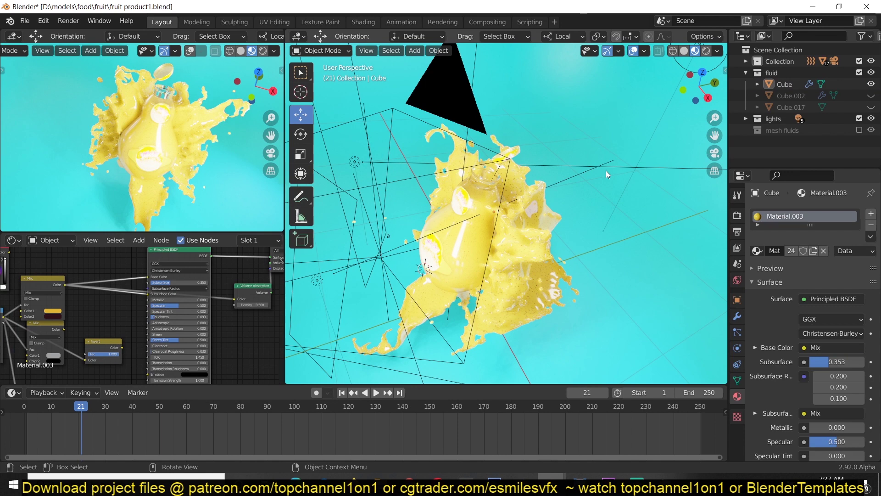
left_click(683, 51)
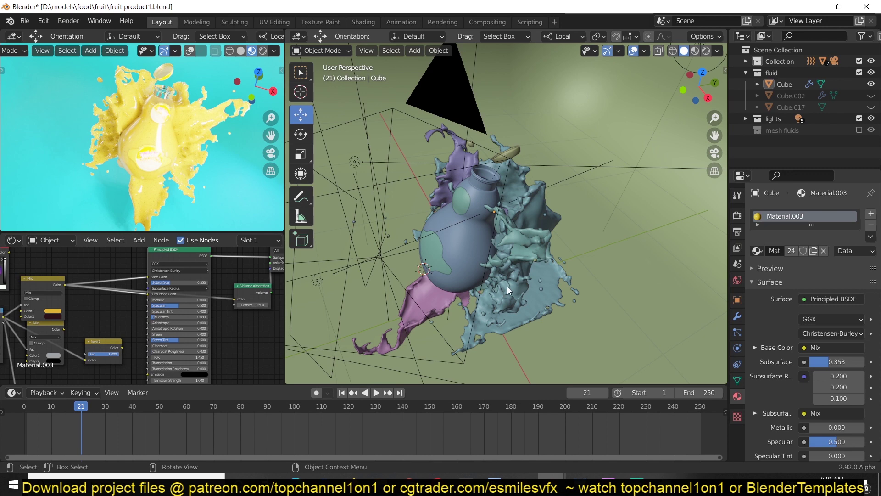
scroll(506, 287, "up", 3)
middle_click_drag(506, 287, 477, 263)
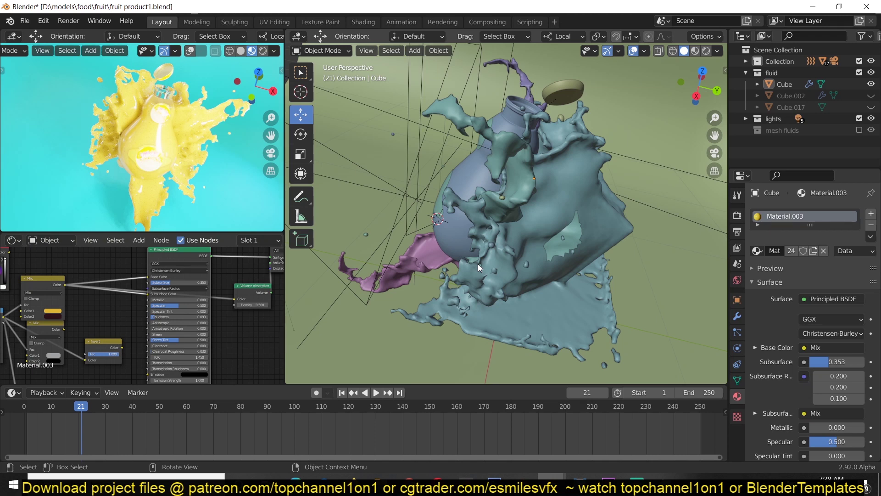
middle_click_drag(516, 245, 549, 235)
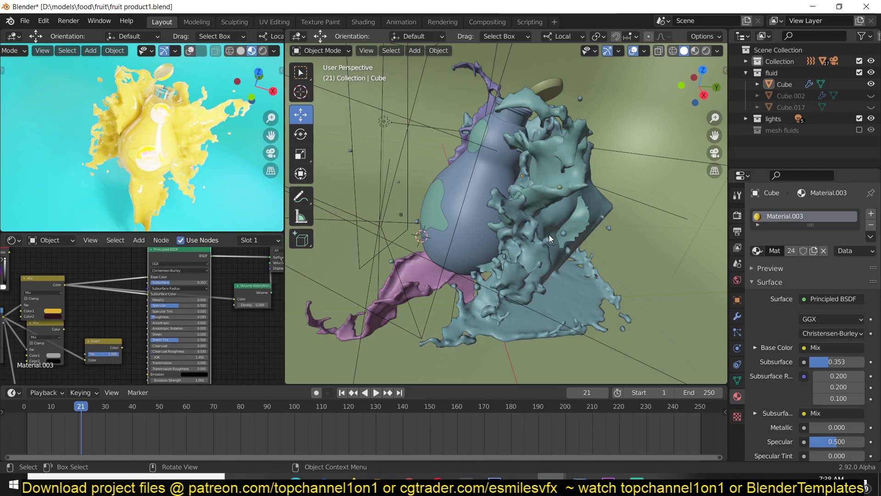
middle_click_drag(528, 285, 505, 303)
middle_click_drag(200, 219, 210, 163, "shift")
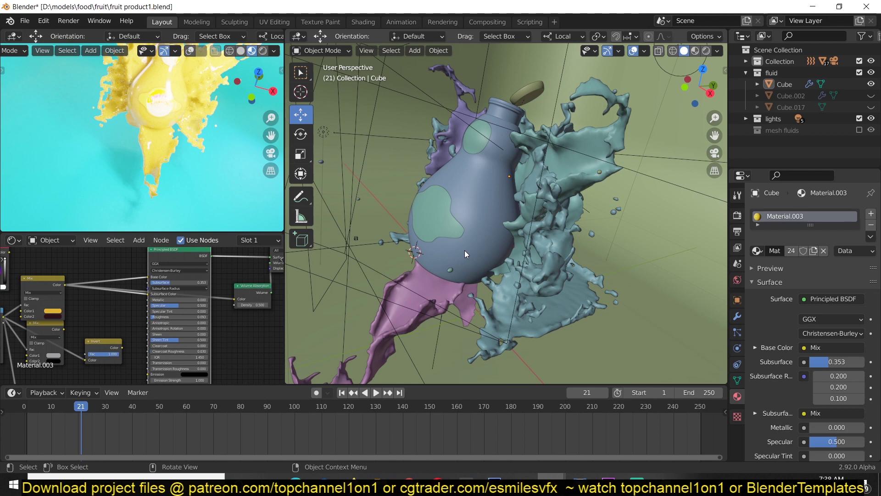
Isolate the fluid splash behind the bottle and play its simulation from frame 0 to frame 25
left_click(64, 424)
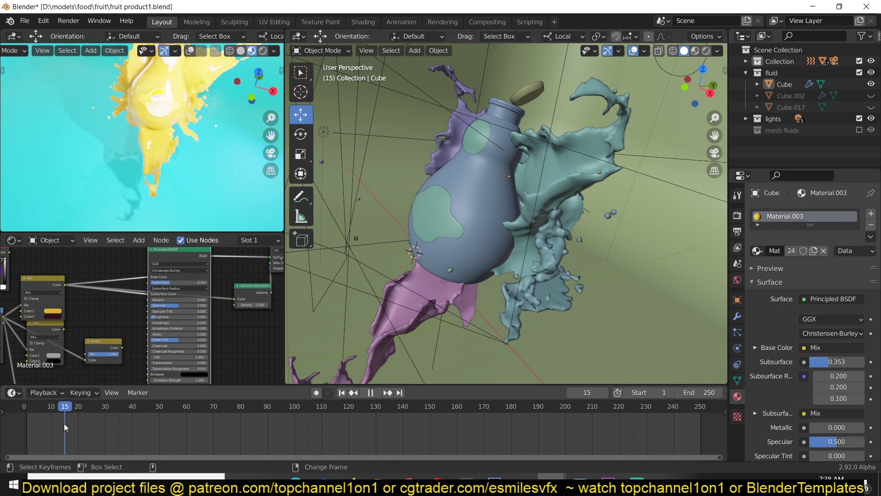
left_click(564, 247)
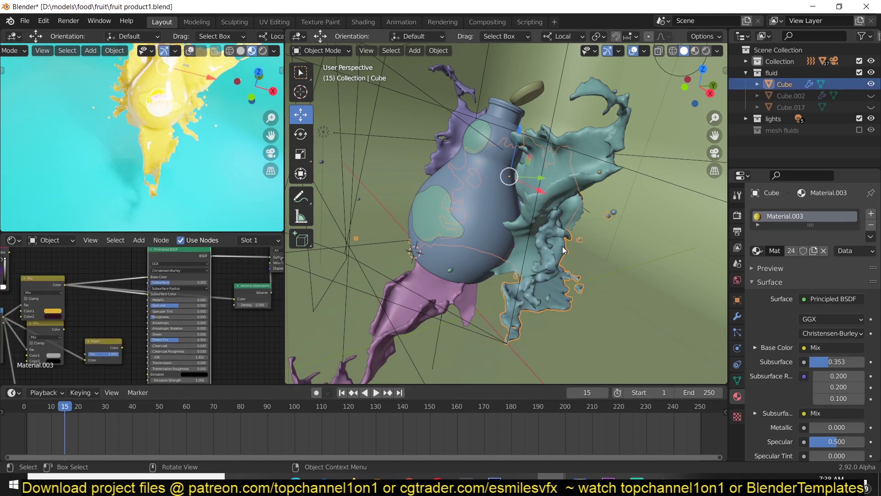
key("KP_Divide")
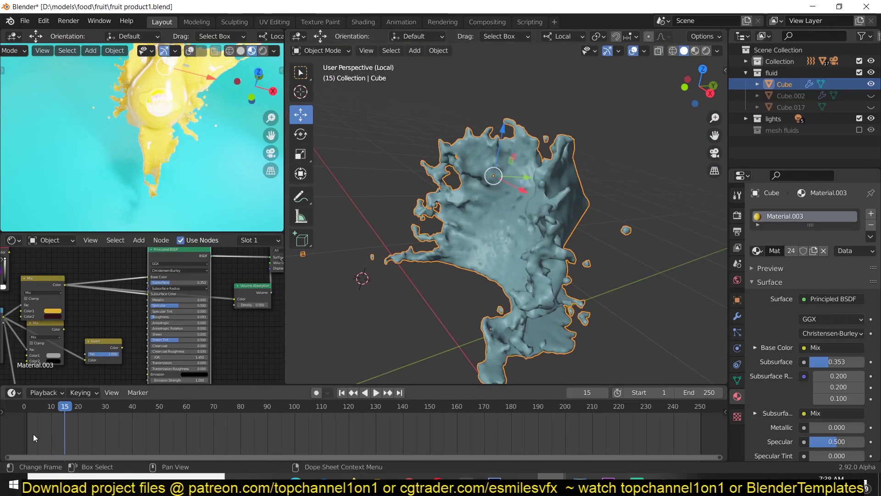
right_click(24, 434)
left_click(13, 412)
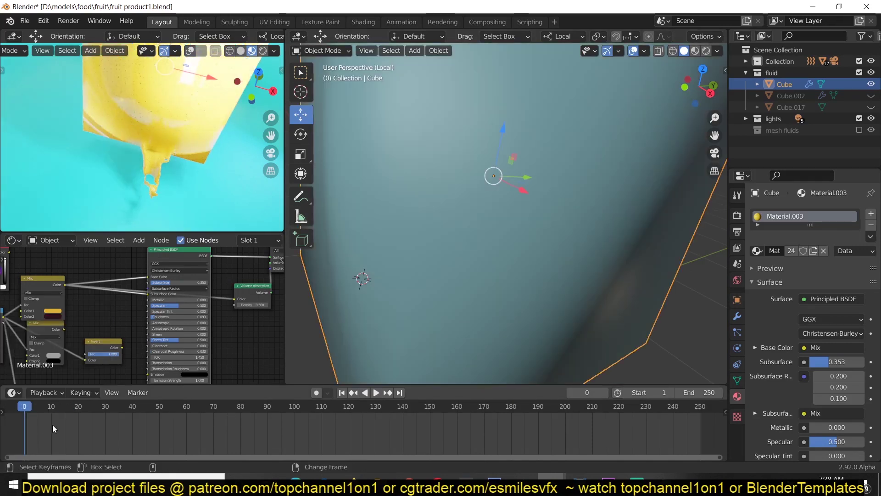
key("space")
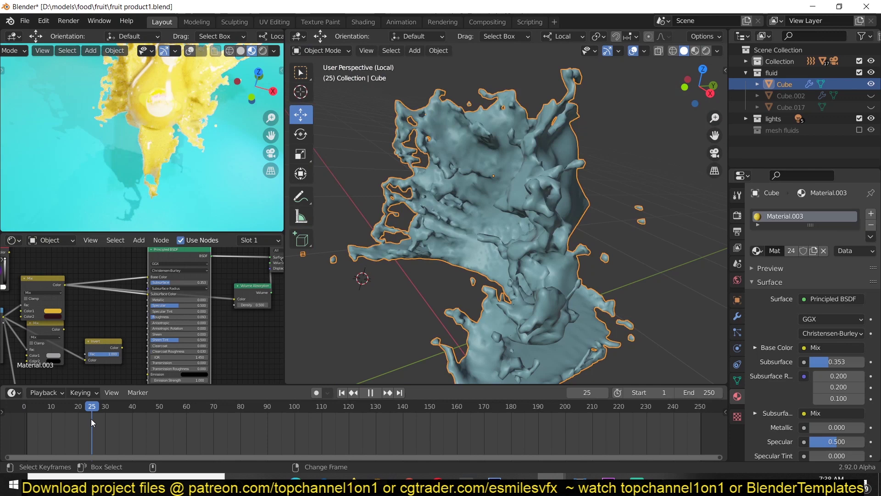
key("space")
Check the isolated splash's modifiers, then restore the full scene with the mesh fluids collection enabled instead of the fluid collection
middle_click_drag(441, 193, 473, 192)
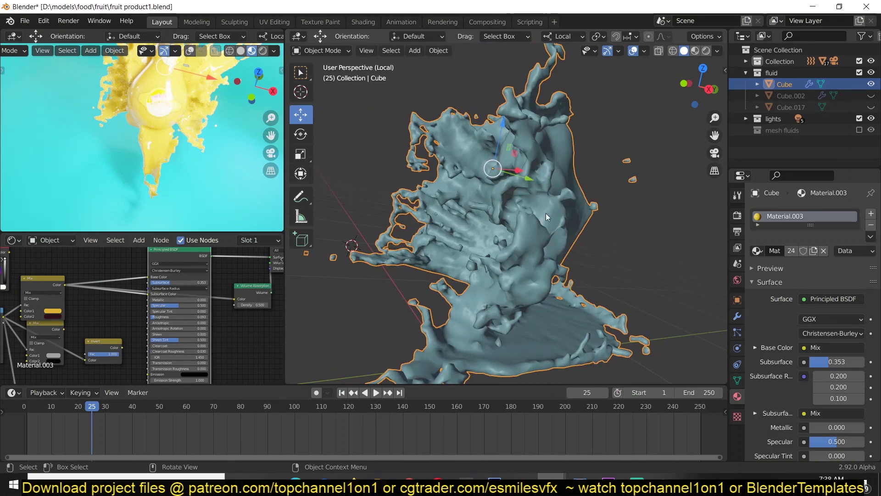
scroll(808, 411, "down", 1)
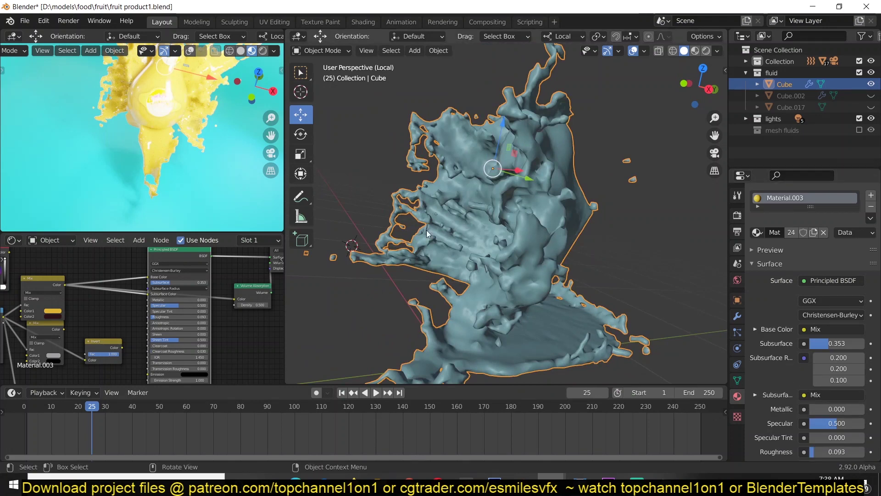
middle_click_drag(495, 276, 525, 266)
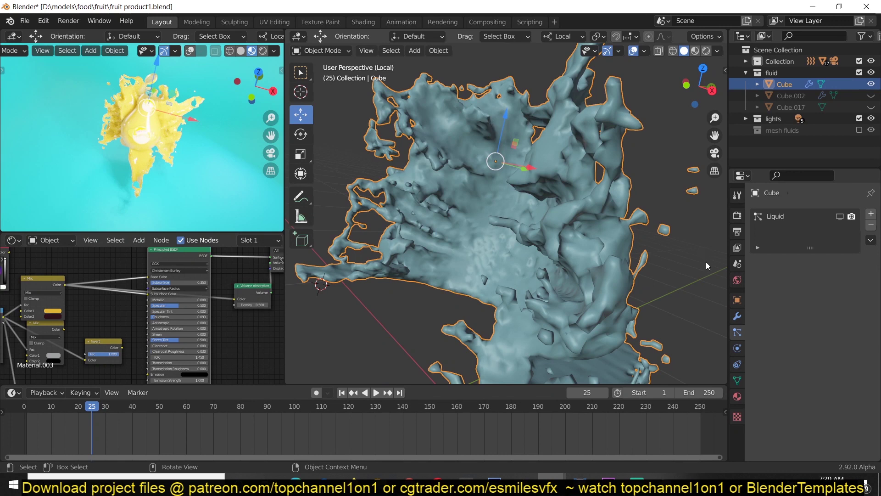
left_click(738, 316)
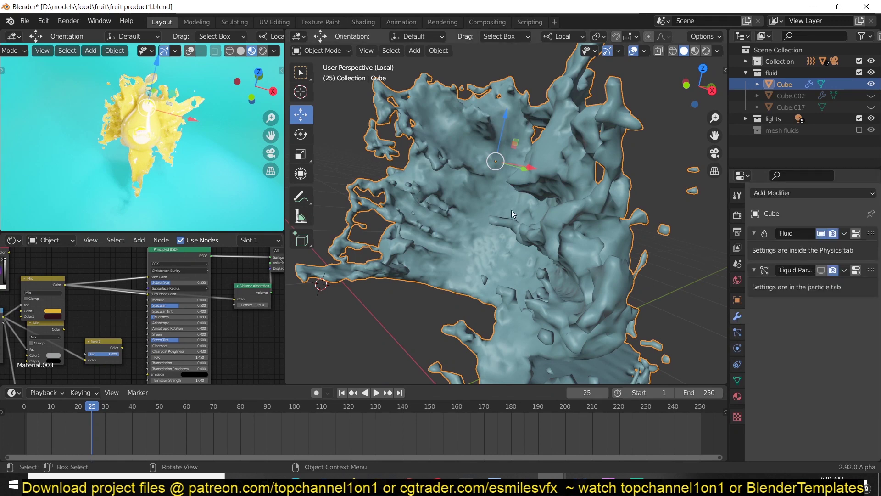
key("KP_Divide")
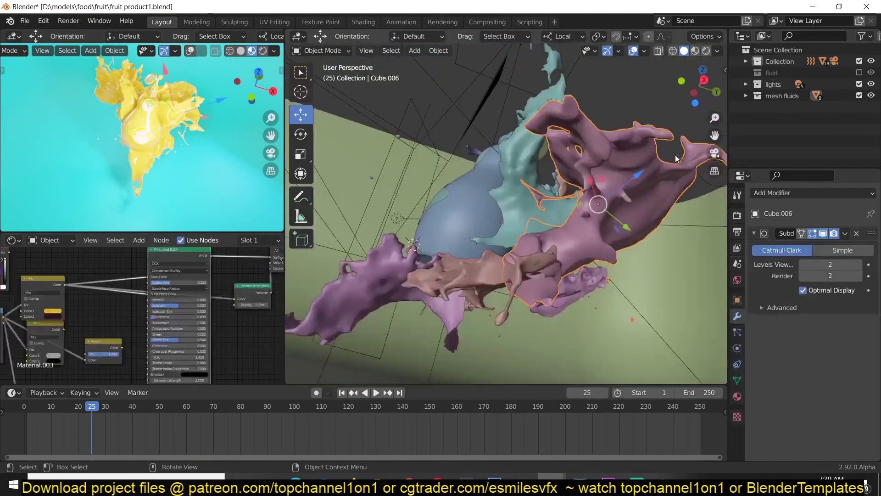
Inspect the mesh topology of the large pink splash piece in Edit Mode
middle_click_drag(578, 193, 593, 262)
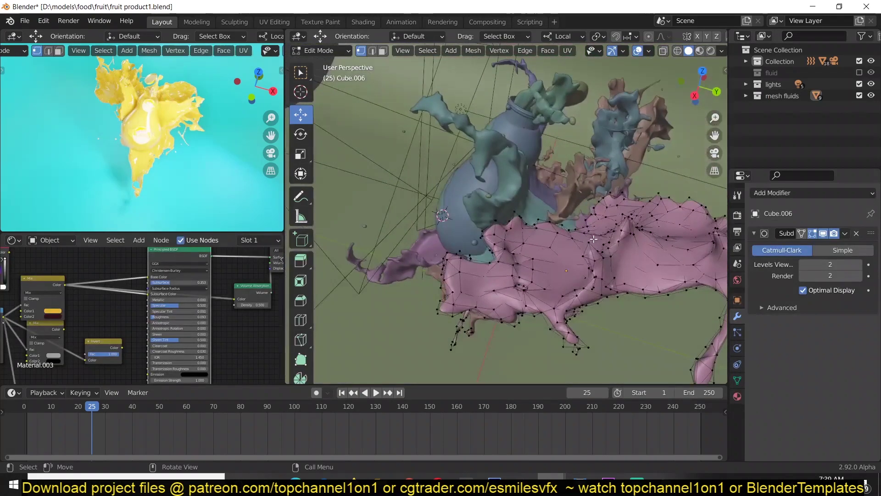
key("Tab")
middle_click_drag(538, 278, 547, 219)
left_click(548, 219)
key("g")
right_click(549, 219)
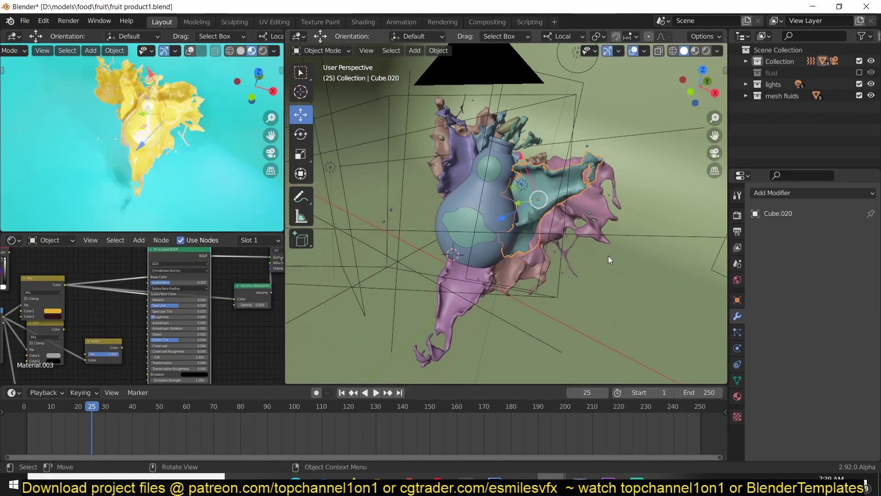
Try moving individual splash pieces below and beside the bottle to show that they are separate meshes
left_click(461, 307)
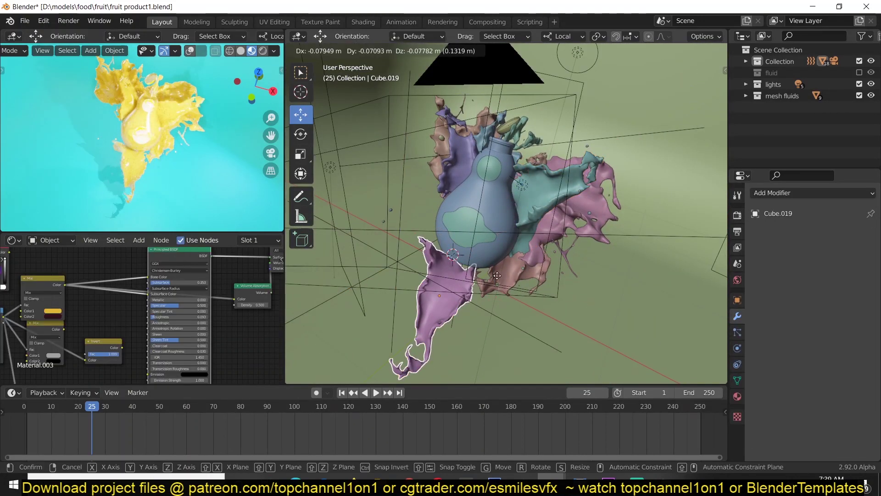
left_click(449, 185)
key("g")
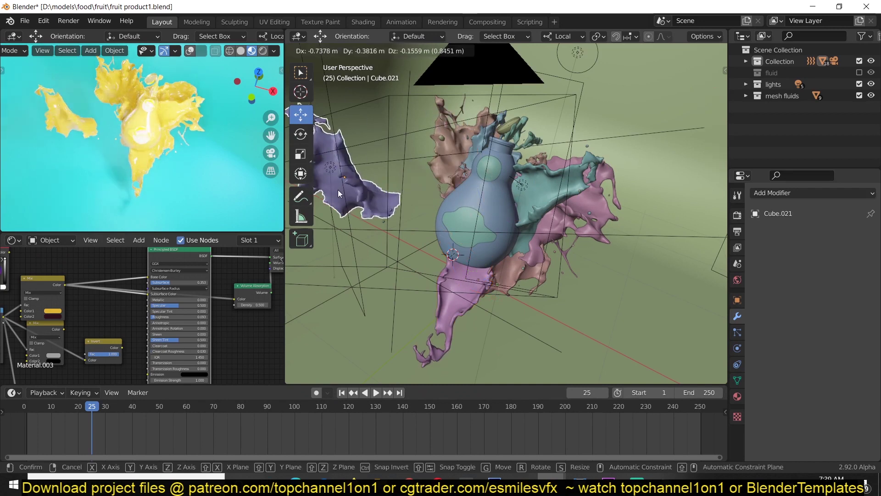
right_click(338, 189)
middle_click_drag(338, 190, 506, 265)
left_click(578, 205)
key("g")
right_click(627, 160)
left_click(500, 216)
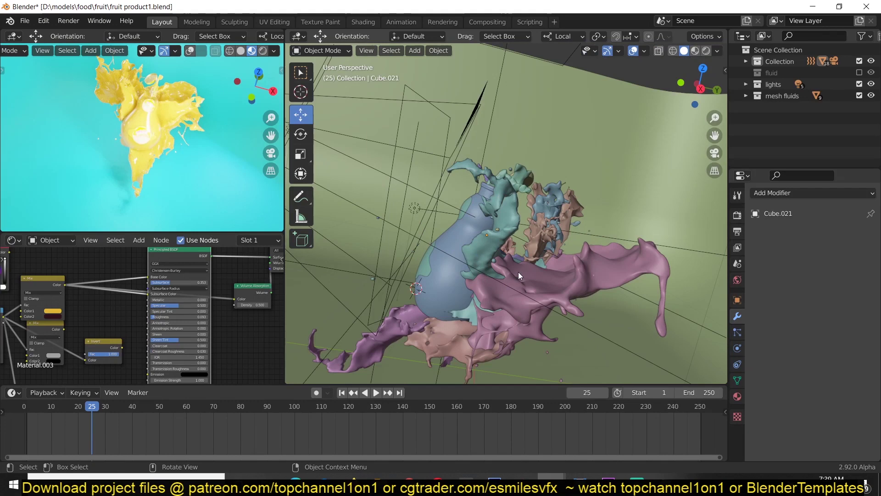
left_click(519, 271)
Look through the scene camera and try moving the pink and teal splash pieces beside the bottle
key("KP_0")
key("alt+a")
middle_click_drag(133, 180, 126, 185, "shift")
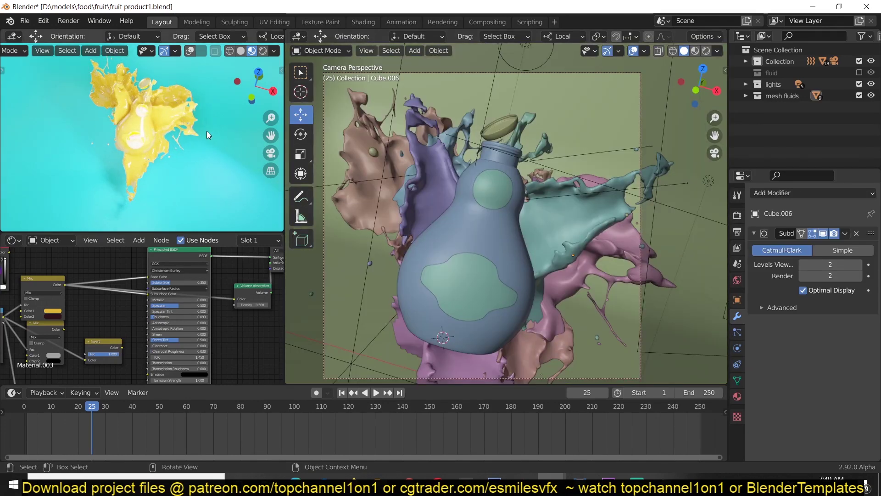
scroll(547, 225, "up", 2)
scroll(486, 173, "down", 2)
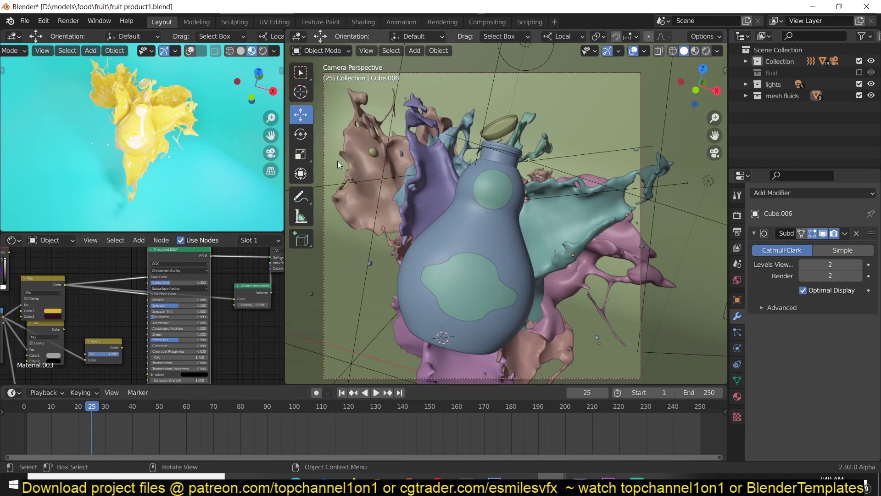
left_click(599, 252)
key("g")
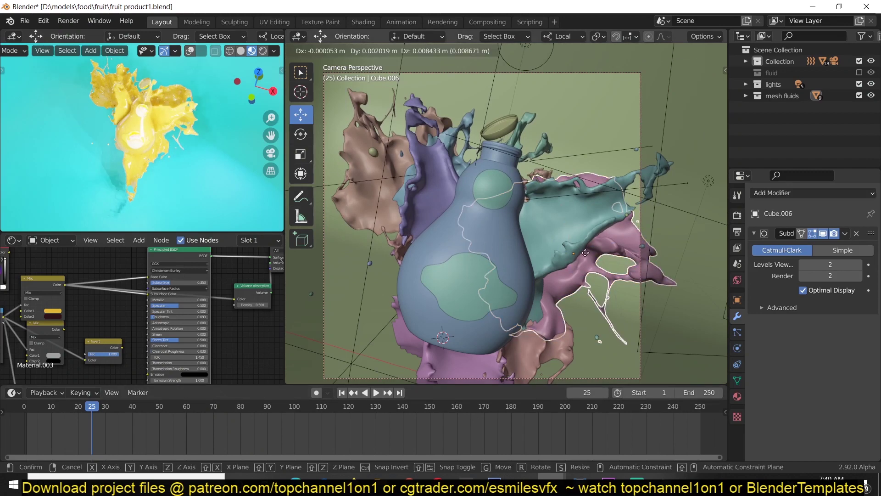
right_click(593, 233)
left_click(593, 228)
key("g")
right_click(618, 205)
middle_click_drag(493, 224, 508, 204, "shift")
key("alt+a")
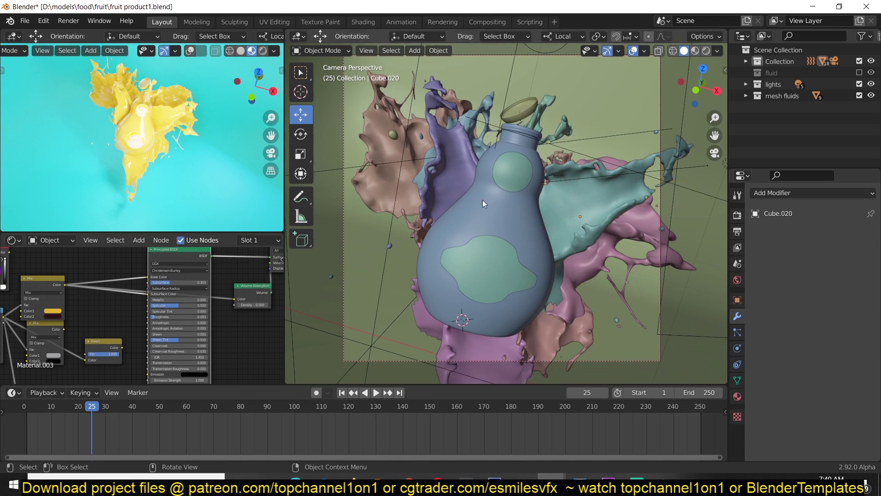
Copy the bottle and paste it into the other, empty Blender scene
left_click(502, 221)
key("ctrl+c")
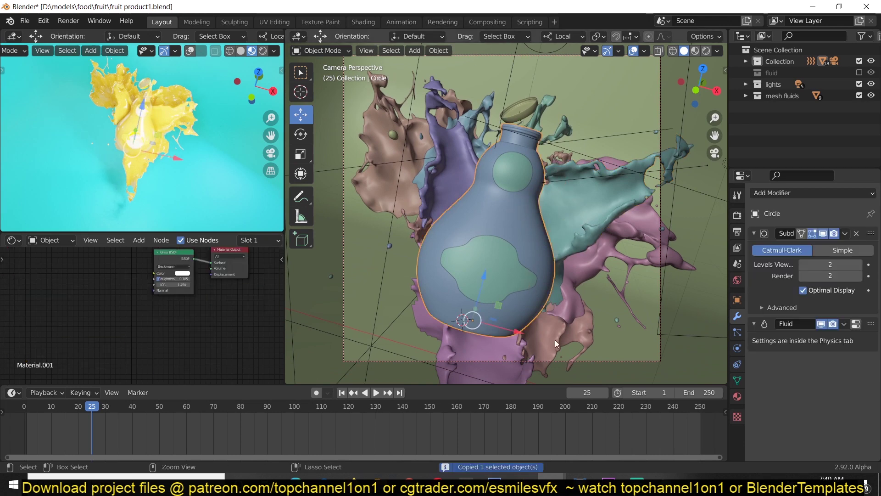
left_click(558, 478)
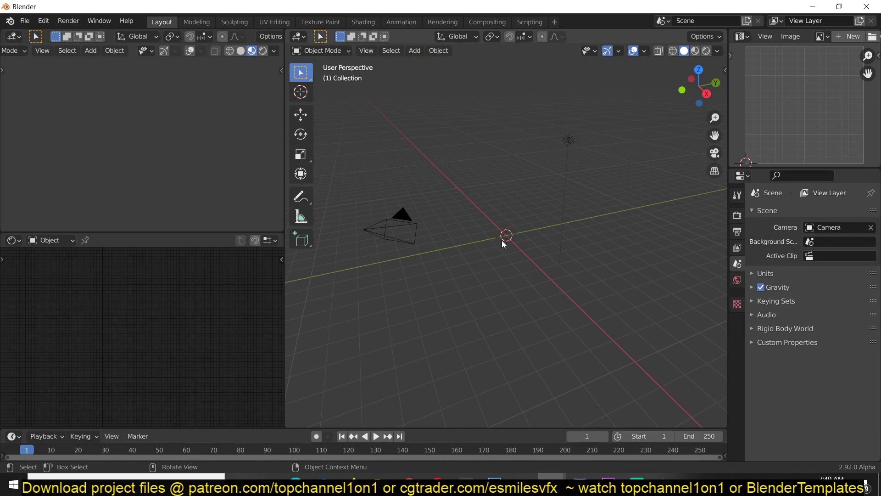
key("ctrl+v")
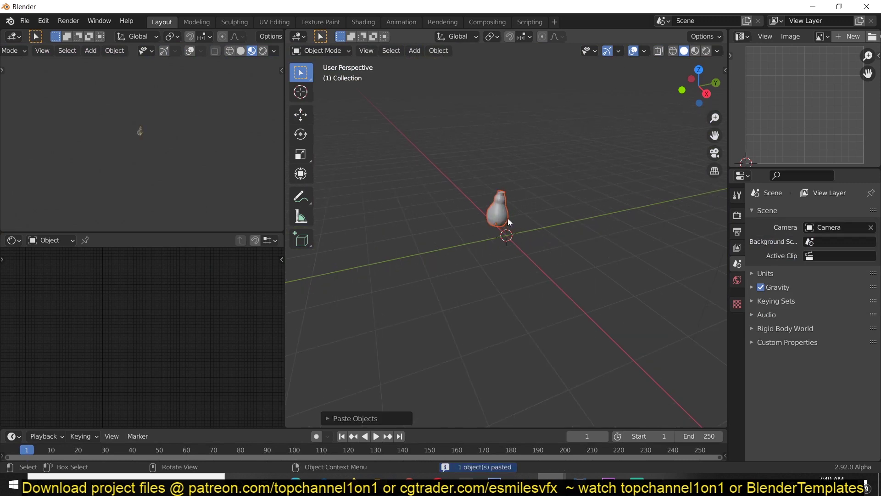
Clear the pasted bottle's rotation and move it so its base rests on the ground line at the world origin
key("KP_3")
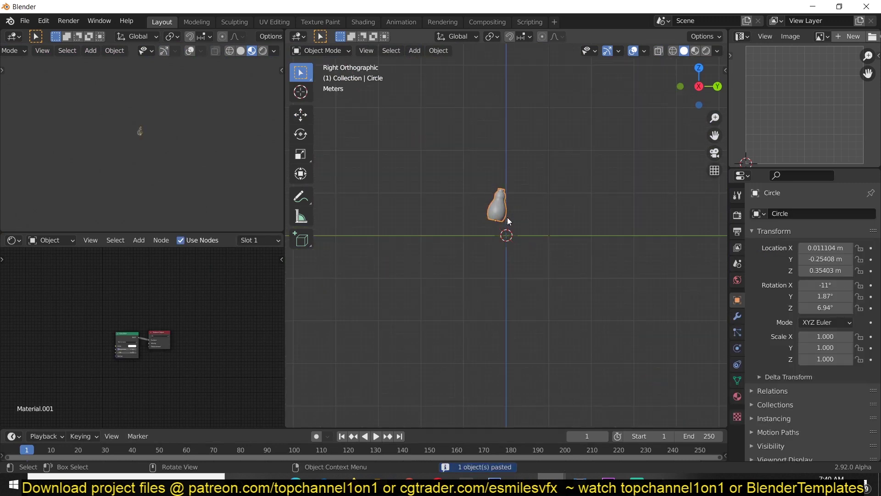
key("alt+r")
key("g")
left_click(514, 258)
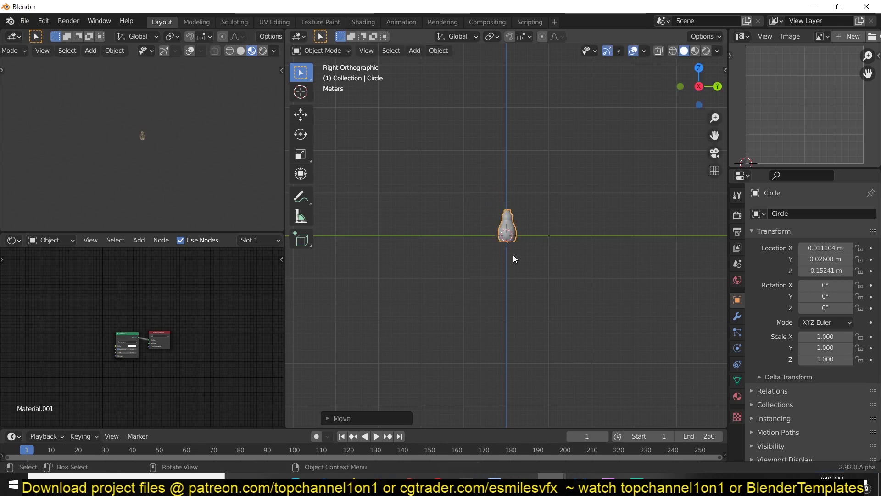
key("KP_Decimal")
key("g")
left_click(471, 281)
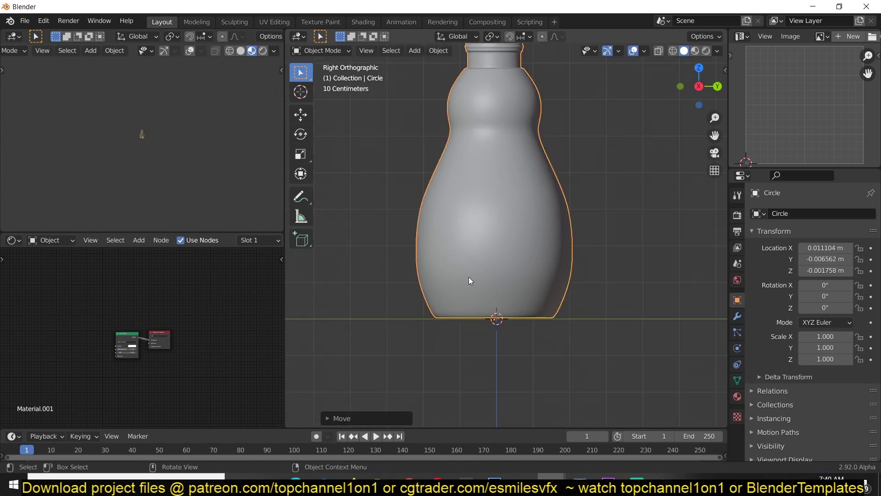
Open the bottle's physics settings and examine its shape and glass material preview up close
middle_click_drag(470, 280, 508, 325)
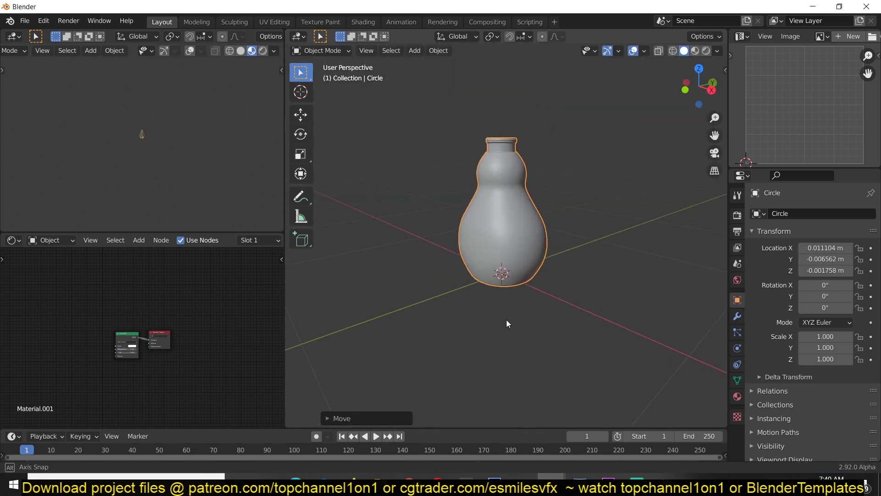
left_click(737, 348)
left_click(816, 289)
scroll(456, 268, "down", 4)
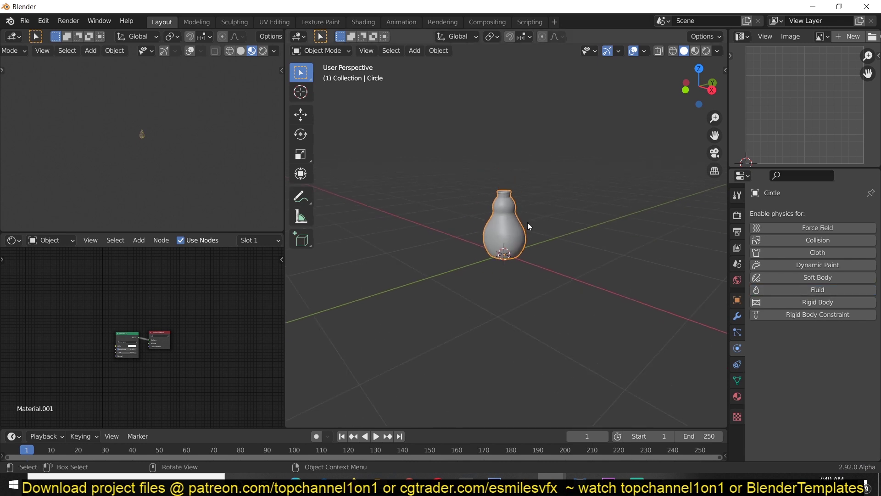
scroll(528, 227, "up", 4)
middle_click_drag(511, 232, 482, 244)
scroll(482, 243, "down", 4)
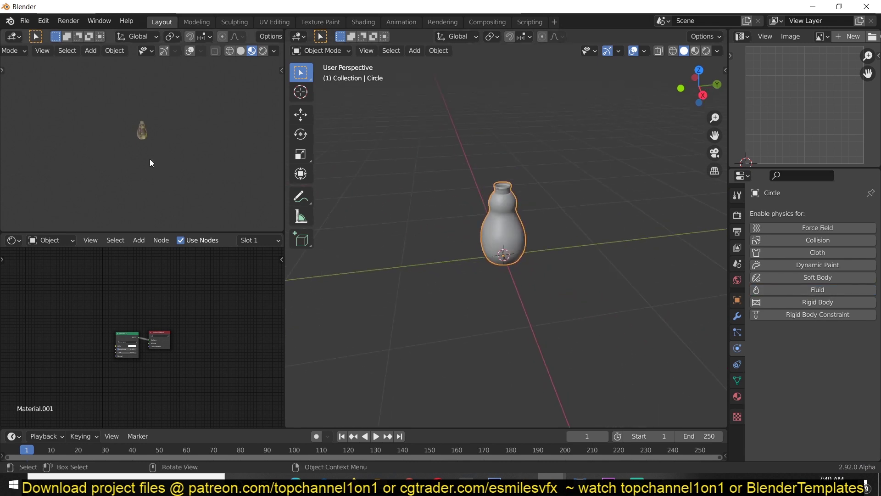
scroll(151, 163, "up", 10)
scroll(409, 157, "down", 2)
scroll(453, 185, "up", 3)
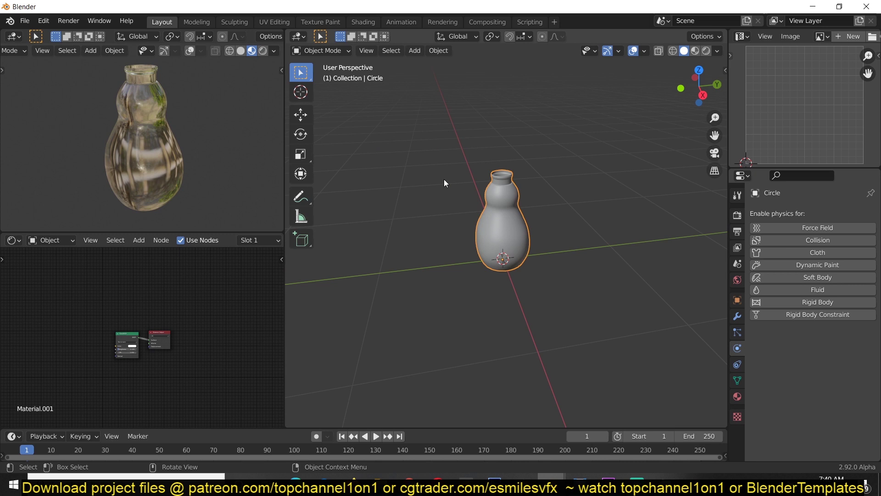
Add a mesh cube around the bottle at the world origin
middle_click_drag(444, 183, 478, 173)
key("shift+a")
mouse_move(419, 169)
left_click(523, 181)
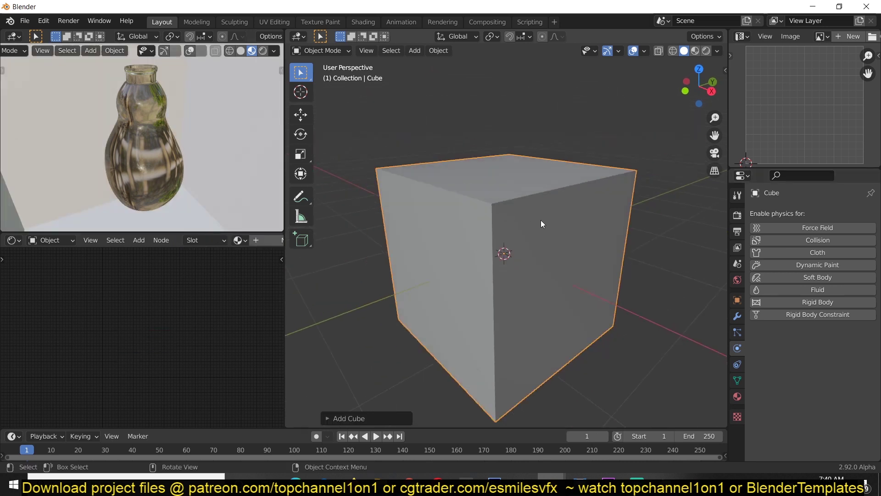
Raise the cube along the Z axis so its base sits near the ground around the bottle
scroll(541, 224, "down", 2)
key("g")
key("z")
left_click(593, 182)
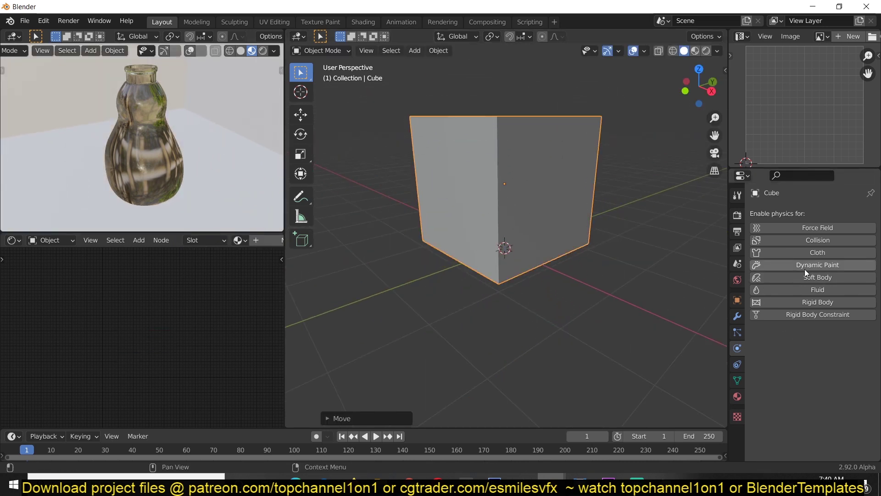
Enable fluid physics on the cube as a Domain and set its domain type to Liquid
left_click(818, 289)
left_click(833, 349)
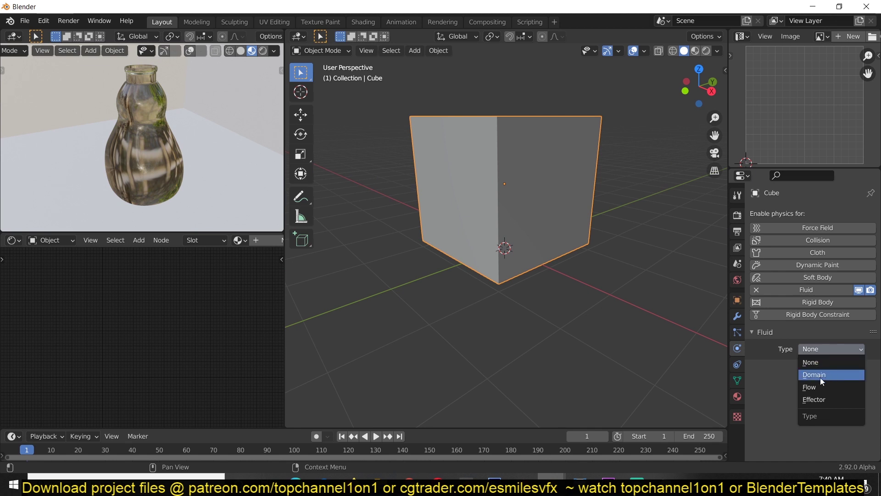
left_click(822, 375)
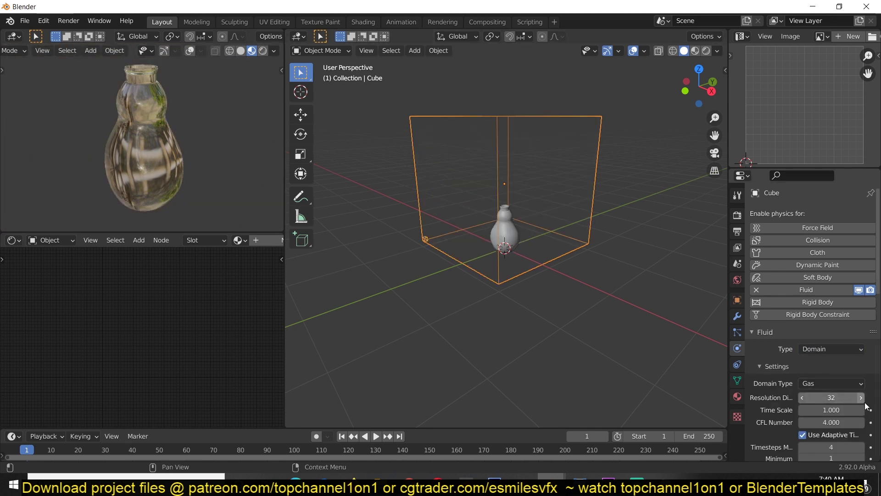
left_click(829, 386)
left_click(823, 410)
Show the scene in wireframe and lower the cube about 0.11 m along Z so its base meets the ground line
scroll(523, 232, "up", 5)
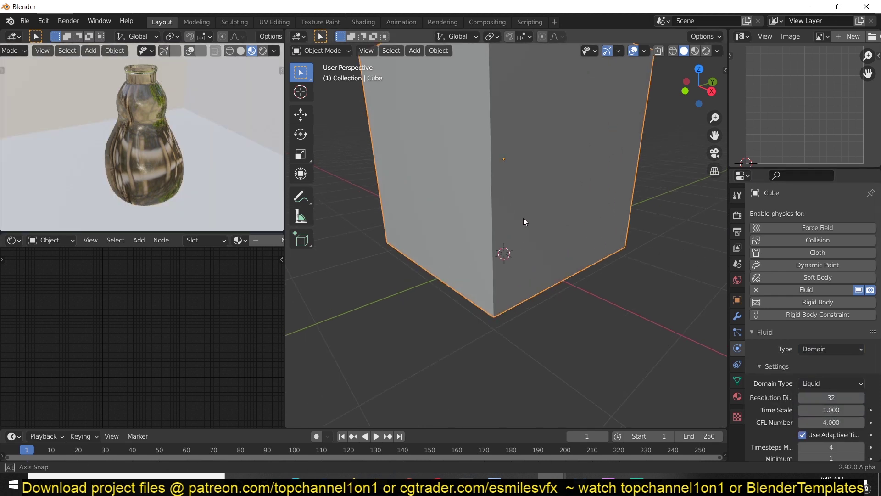
middle_click_drag(524, 218, 521, 191)
scroll(520, 191, "down", 2)
key("z")
left_click(502, 217)
key("KP_5")
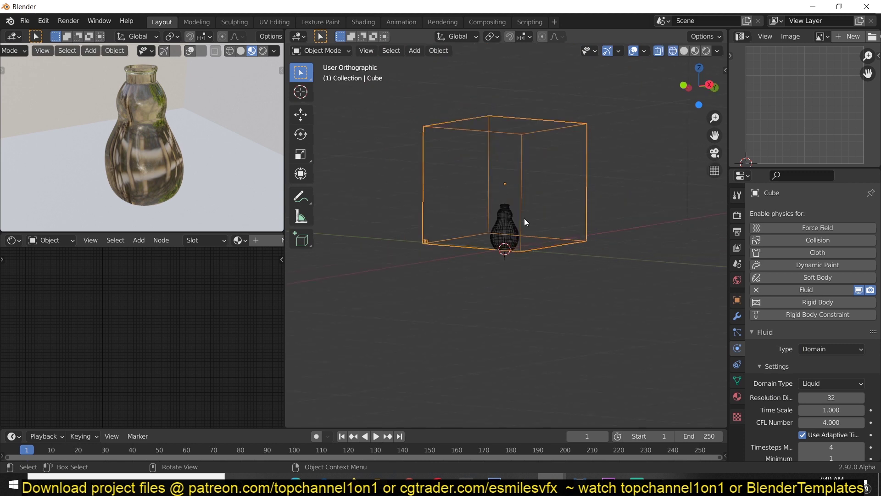
key("KP_3")
scroll(571, 216, "up", 2)
key("g")
key("z")
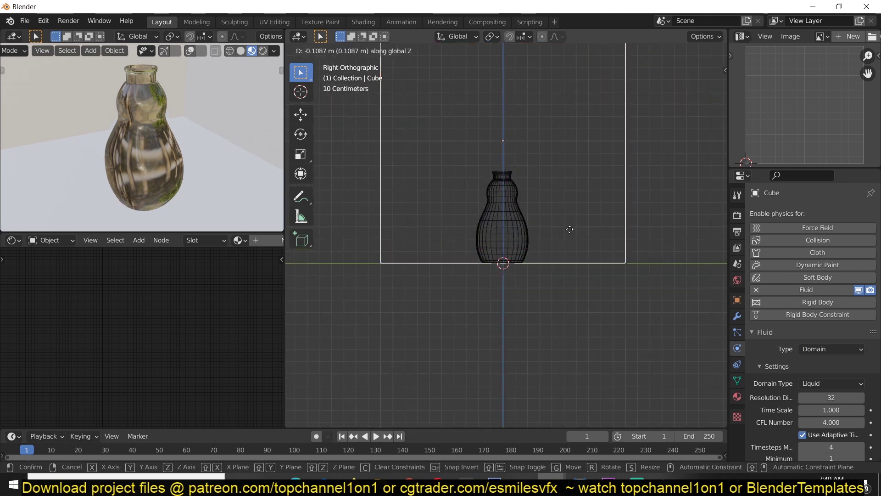
left_click(570, 229)
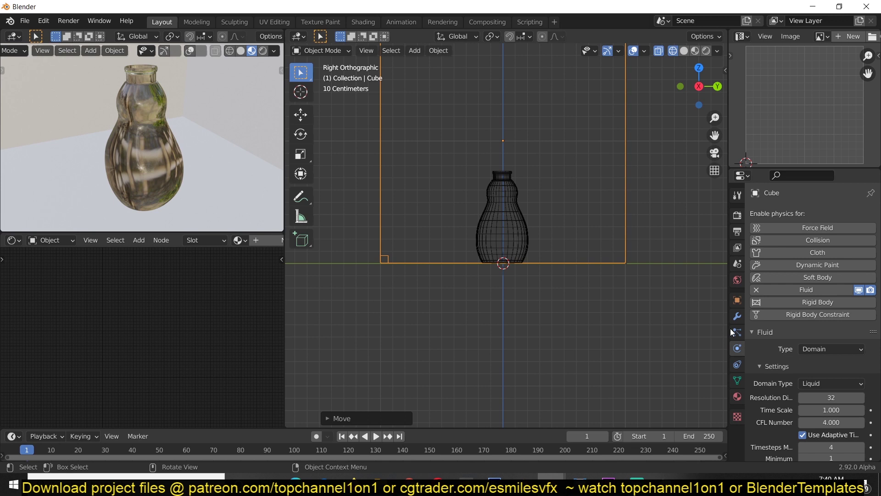
Set the domain cube's viewport display to Wire
left_click(737, 301)
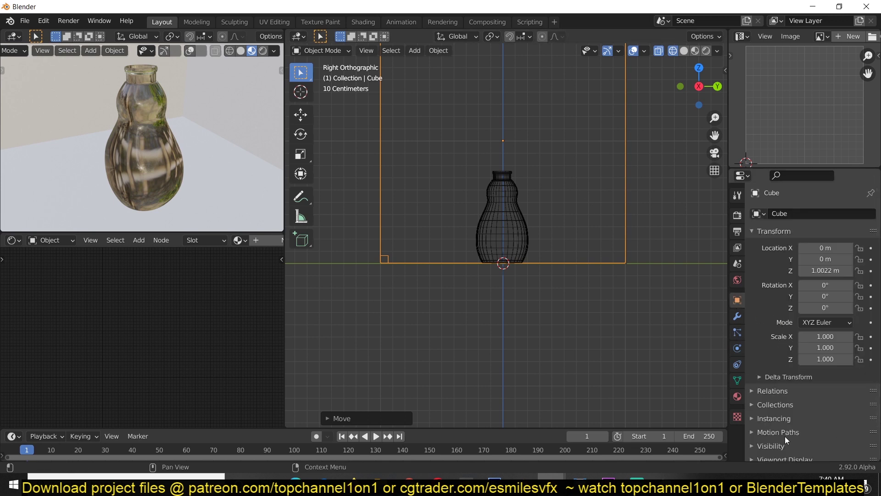
scroll(774, 423, "down", 2)
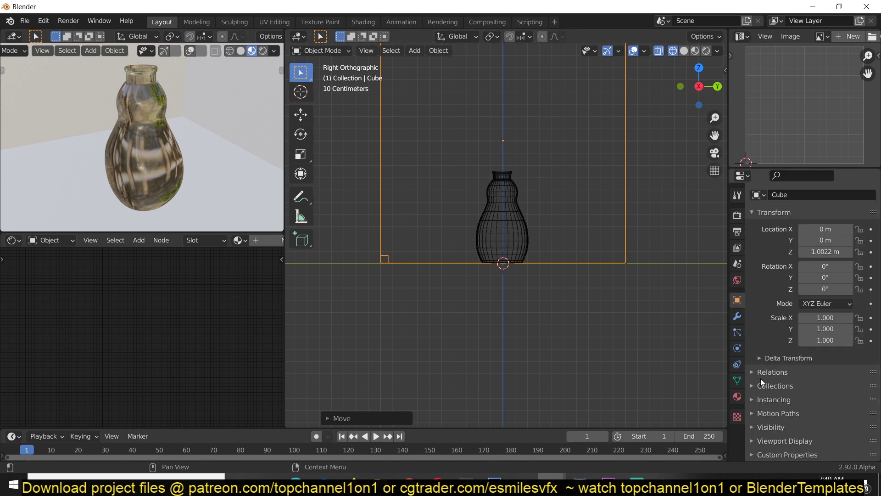
left_click(785, 439)
scroll(808, 437, "down", 6)
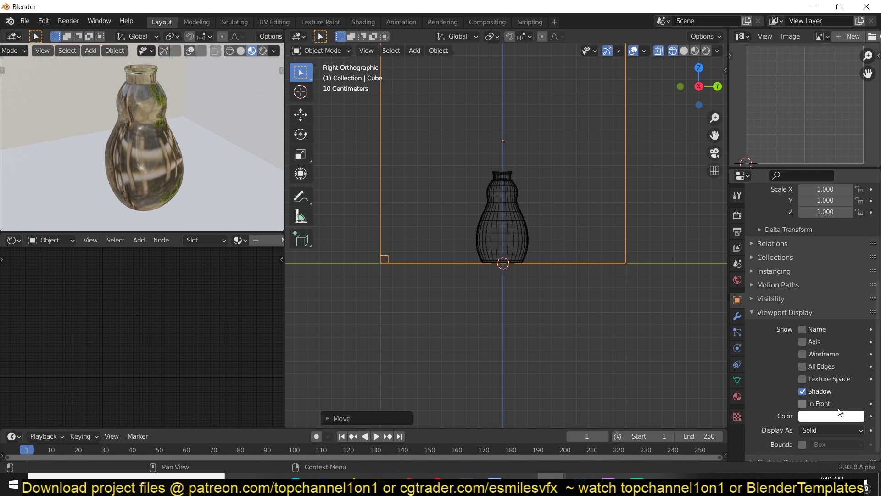
left_click(832, 430)
left_click(828, 404)
middle_click_drag(528, 285, 553, 273)
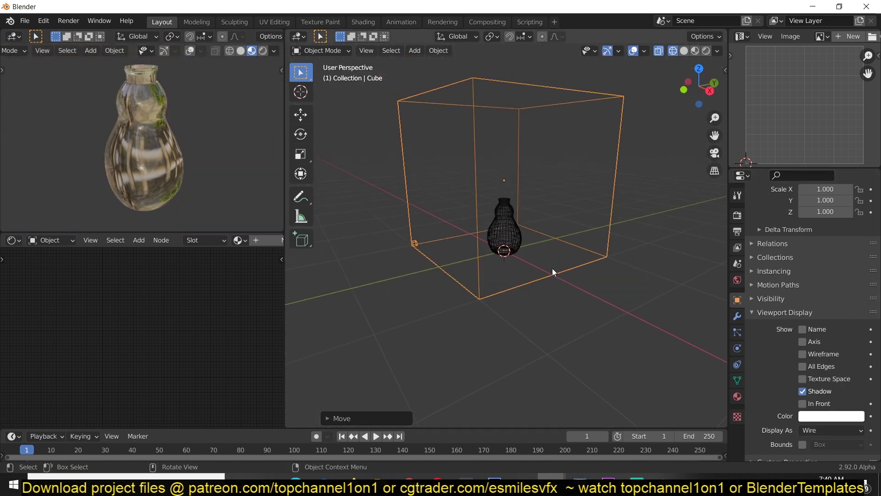
Play the animation briefly in the right-side view, return to frame 1 and enlarge the timeline area
key("KP_3")
key("space")
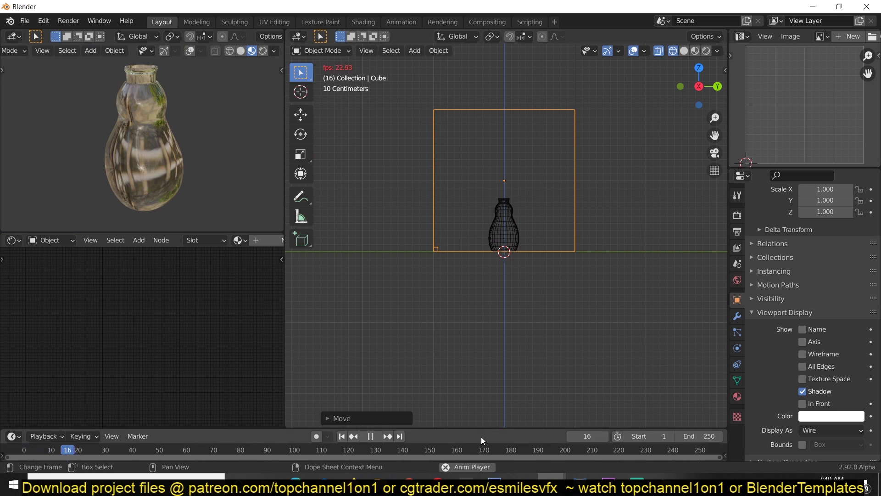
key("Escape")
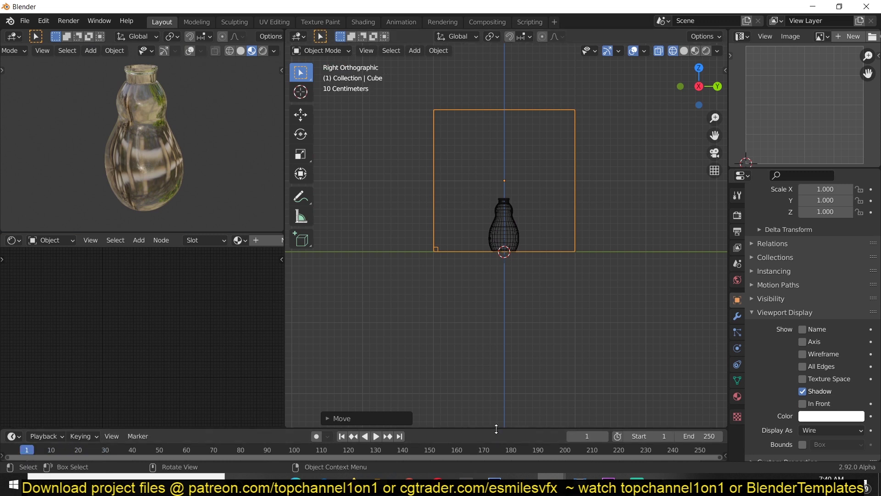
left_click_drag(496, 429, 505, 390)
Add a mesh plane beside the bottle and rotate it to a steep slant in the right-side view
key("shift+a")
mouse_move(544, 194)
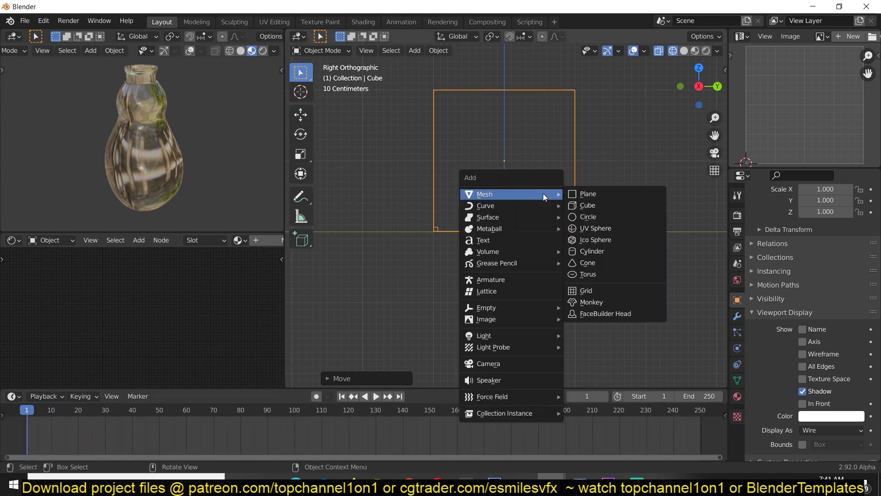
left_click(585, 195)
key("r")
left_click(515, 277)
Scale the slanted plane to about 0.15 and place it just beside the upper body of the bottle
key("s")
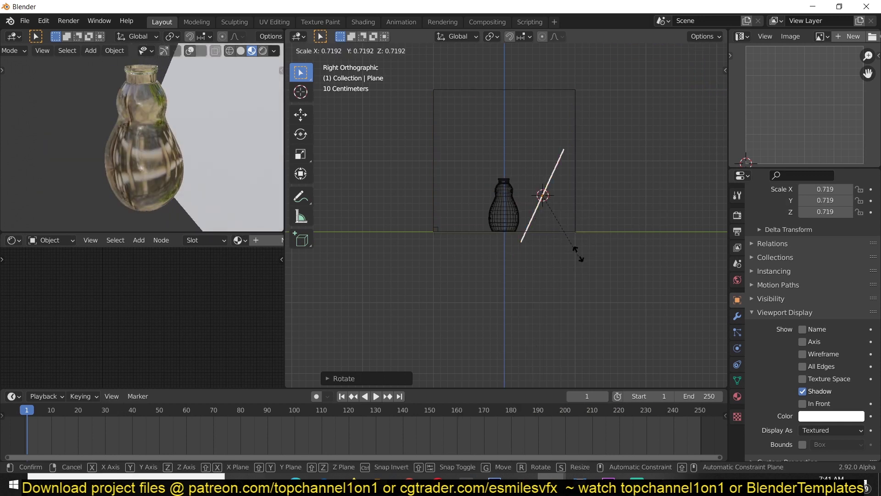
left_click(569, 194)
key("g")
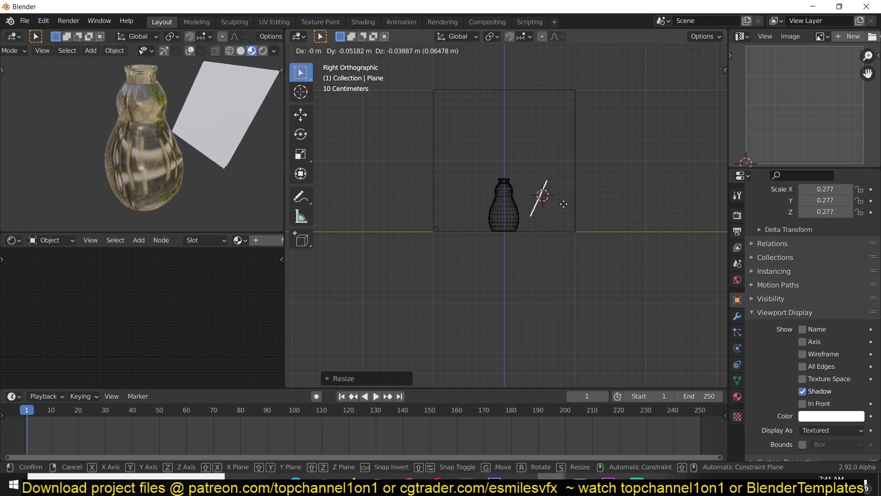
left_click(559, 212)
key("s")
left_click(565, 205)
scroll(564, 205, "up", 4)
middle_click_drag(558, 244, 548, 302, "shift")
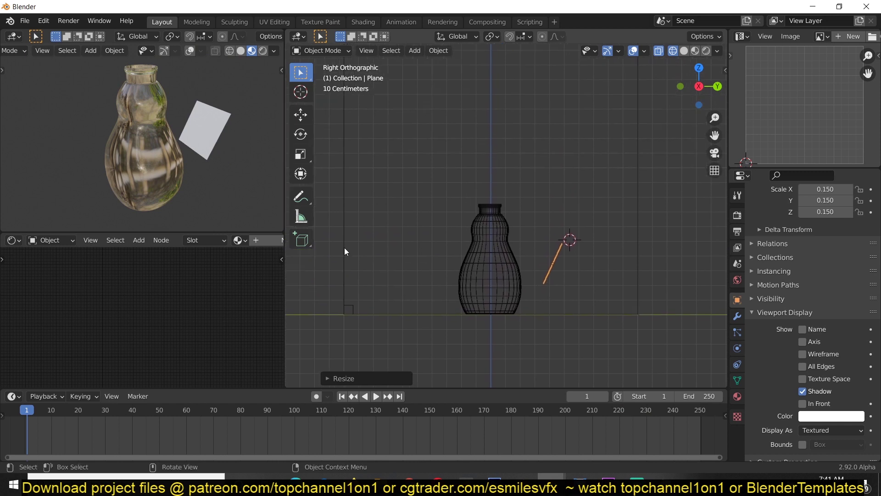
Annotate the side view with an arrow from the plane across the bottle and another curving upward beside the neck
left_click(301, 197)
left_click_drag(540, 255, 399, 235)
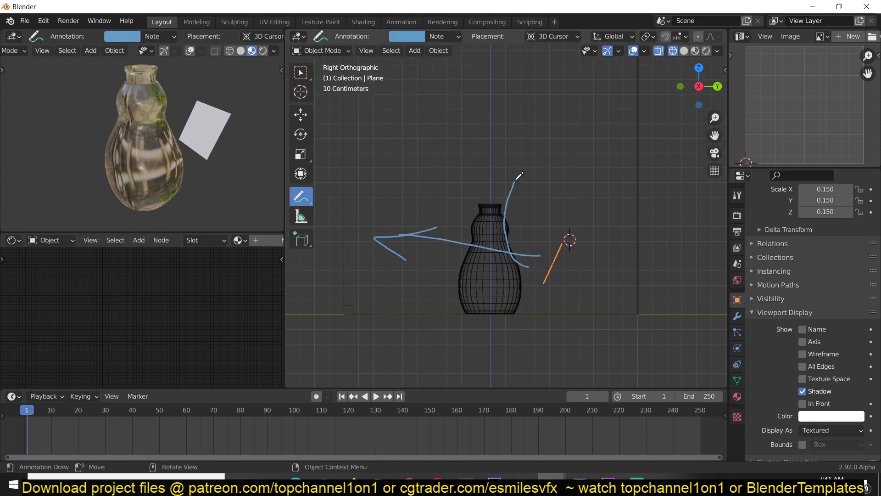
left_click_drag(510, 179, 516, 182)
Annotate the top view with curved arrows sweeping from the plane around both sides of the bottle
key("KP_1")
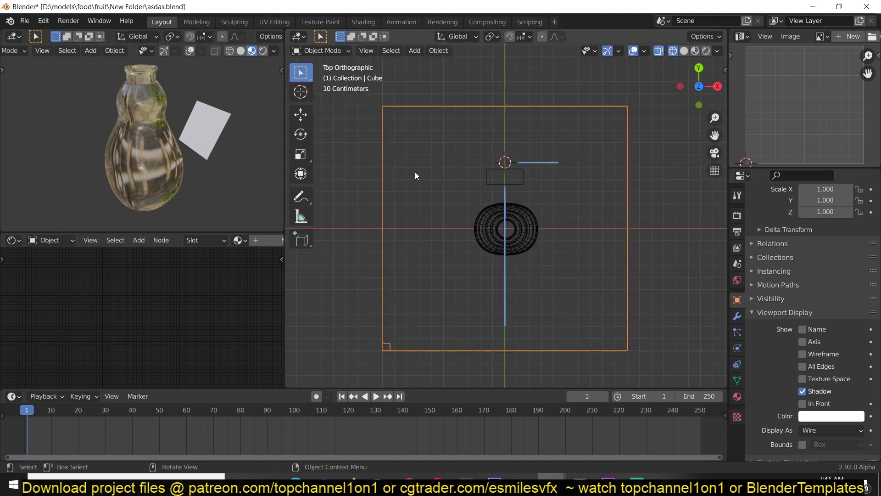
scroll(415, 172, "up", 2)
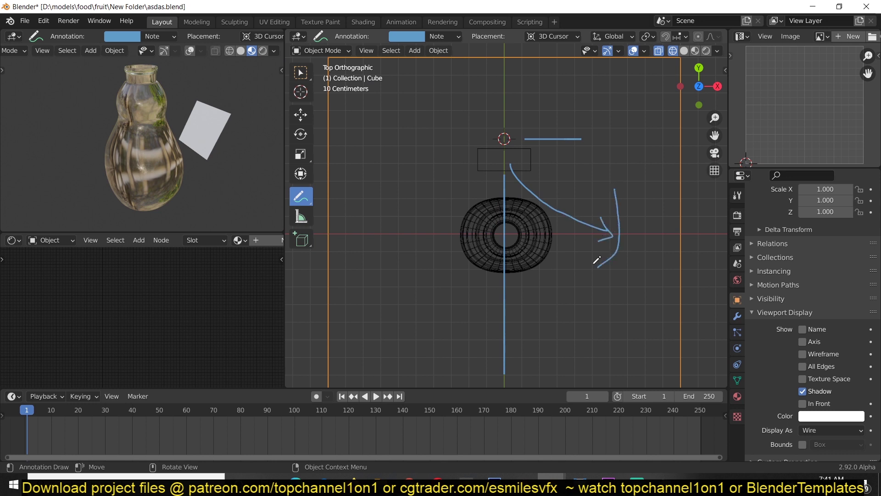
left_click_drag(374, 162, 440, 295)
left_click_drag(427, 237, 415, 246)
Scribble annotation strokes across the empty space inside the domain cube in the right-side view
key("KP_3")
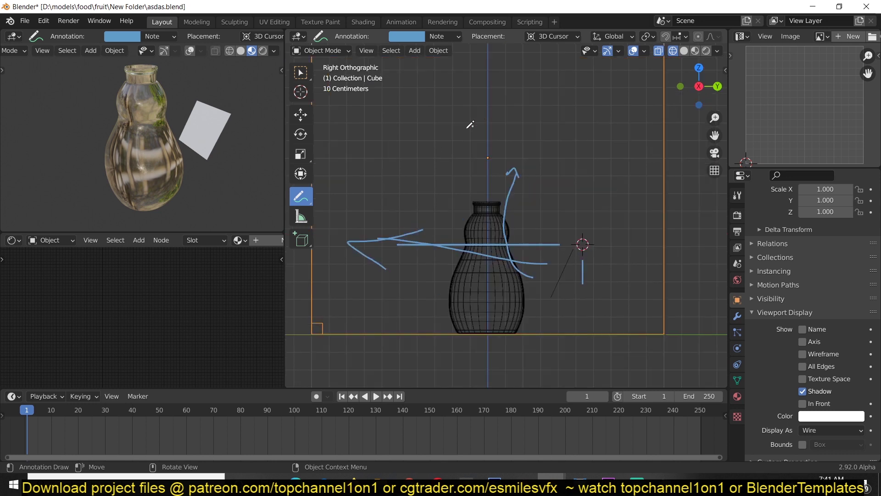
left_click_drag(472, 126, 411, 316)
scroll(436, 267, "down", 4)
mouse_move(449, 109)
left_mouse_down()
mouse_move(471, 155)
mouse_move(528, 180)
mouse_move(571, 216)
left_mouse_up()
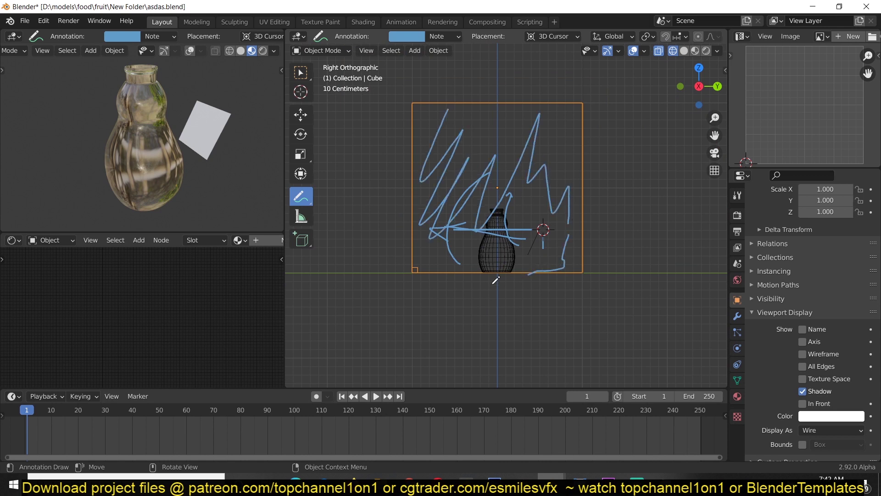
Scale the domain cube to about 0.647, its Z scale to about 0.789, and lower it so its base rests on the ground
left_click(301, 114)
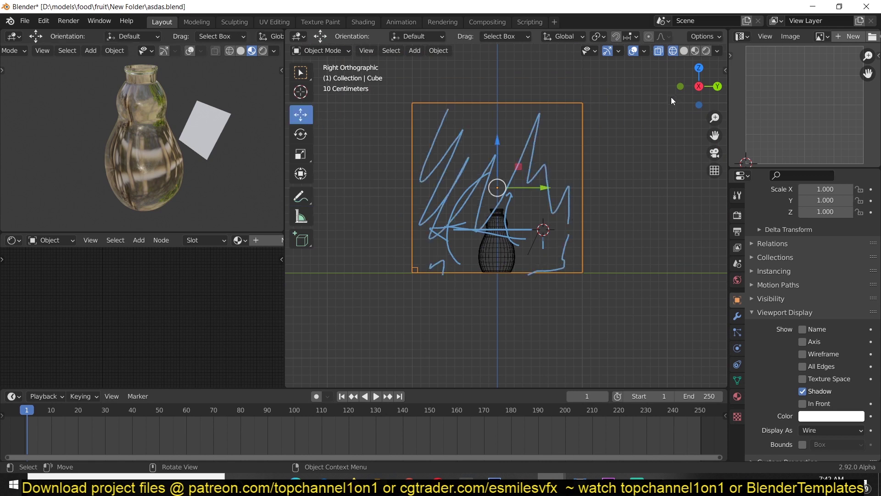
key("s")
left_click(569, 167)
key("s")
key("z")
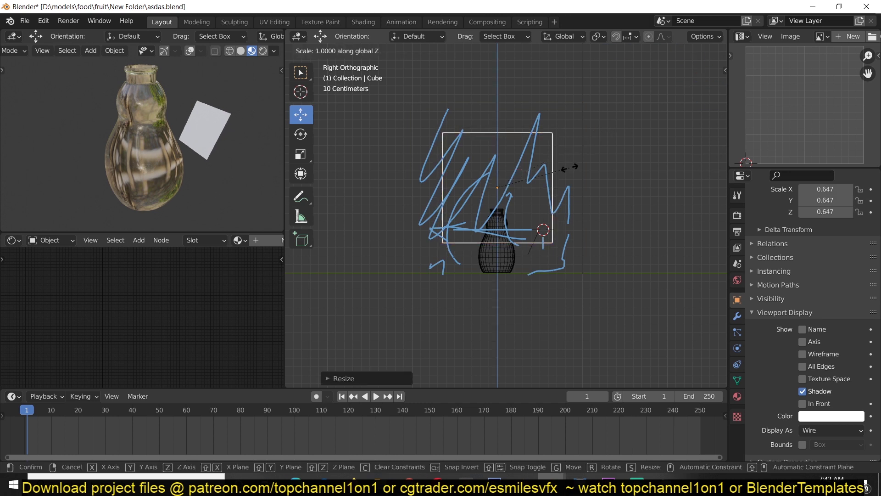
left_click(583, 162)
key("g")
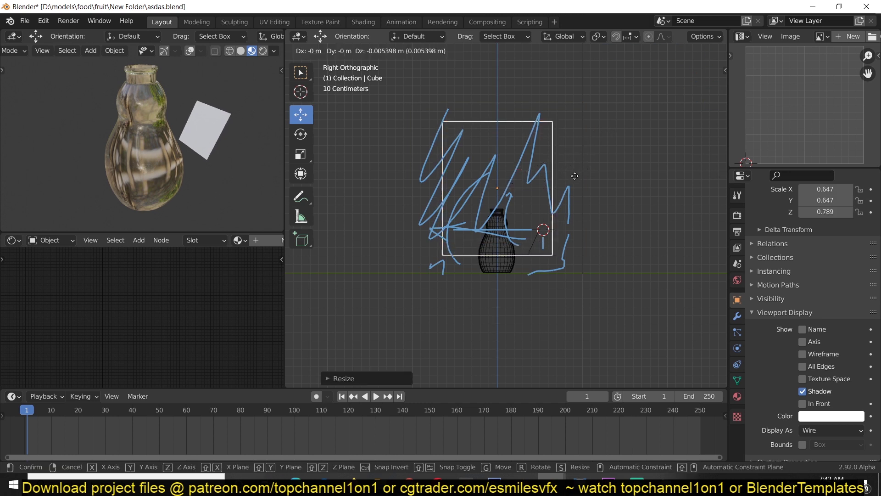
left_click(575, 189)
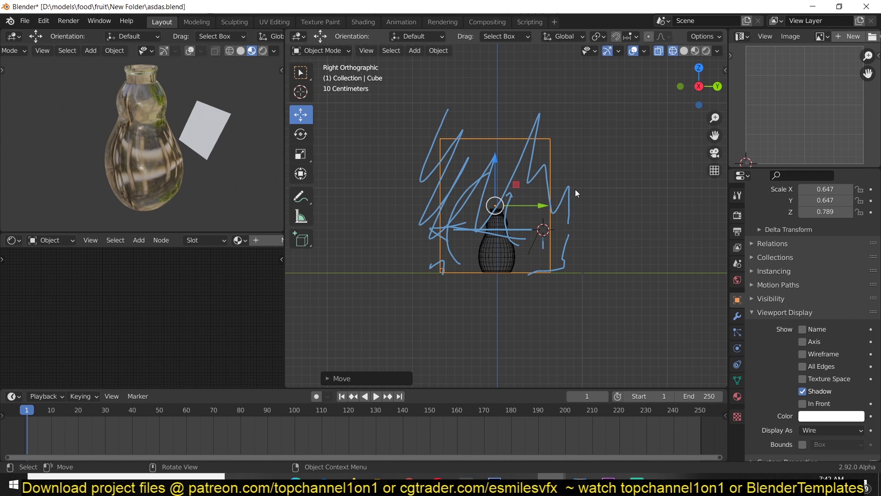
Examine the resized domain from the top and in perspective, and play the animation briefly
key("KP_7")
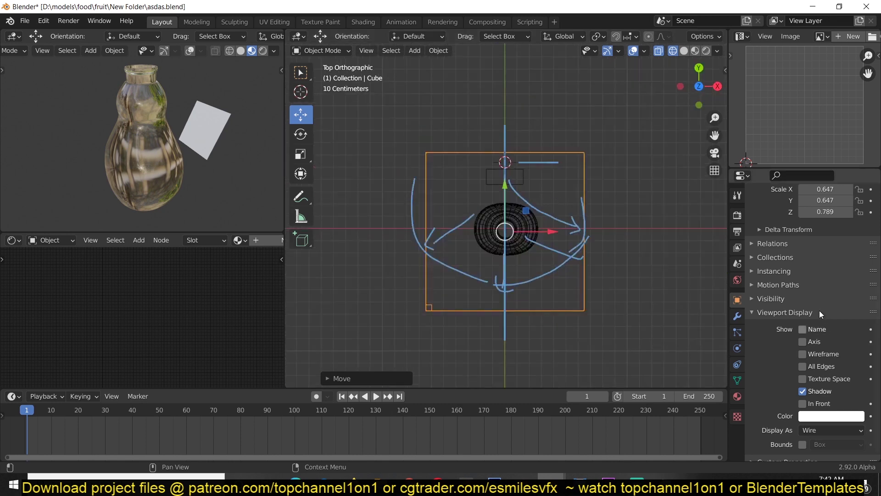
left_click(738, 195)
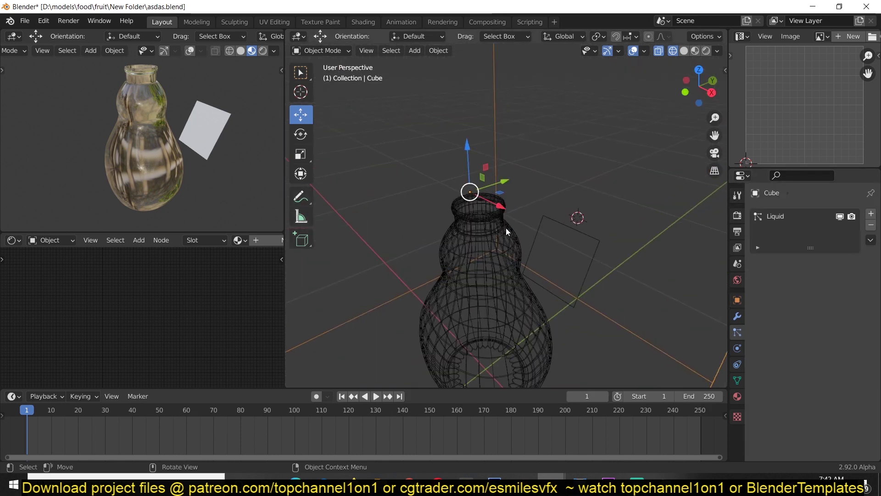
scroll(535, 248, "down", 5)
key("space")
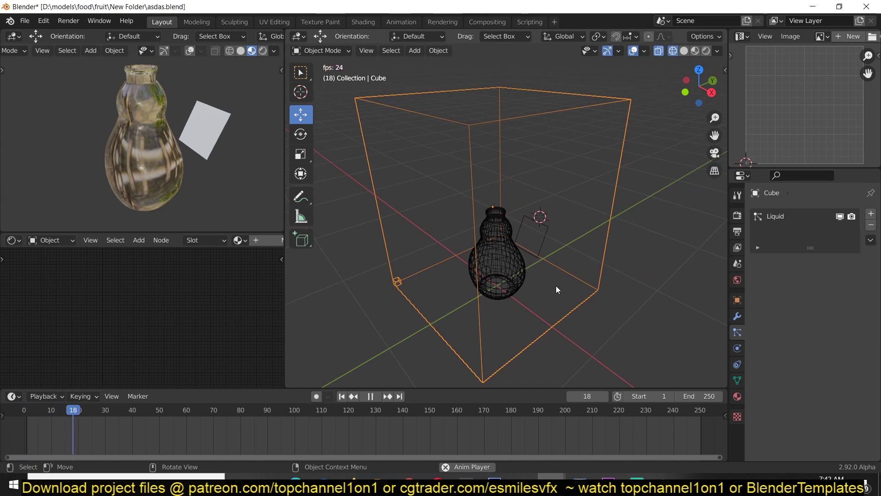
key("Escape")
Enable fluid physics on the slanted plane beside the bottle and set its type to Flow
left_click(545, 240)
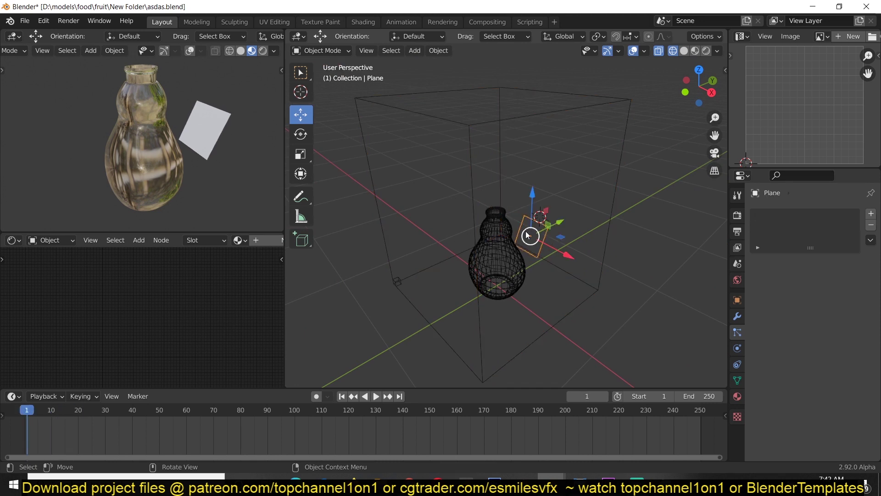
middle_click_drag(526, 235, 507, 224)
scroll(508, 224, "up", 2)
middle_click_drag(528, 284, 520, 249, "shift")
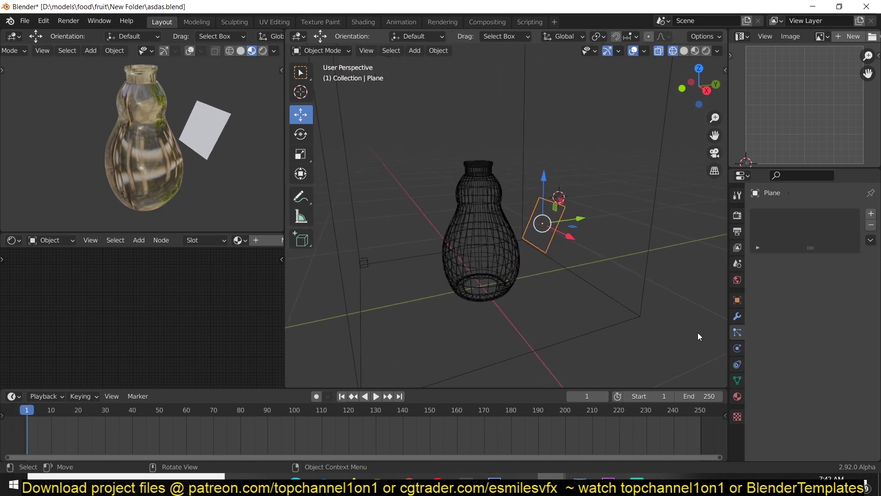
left_click(737, 349)
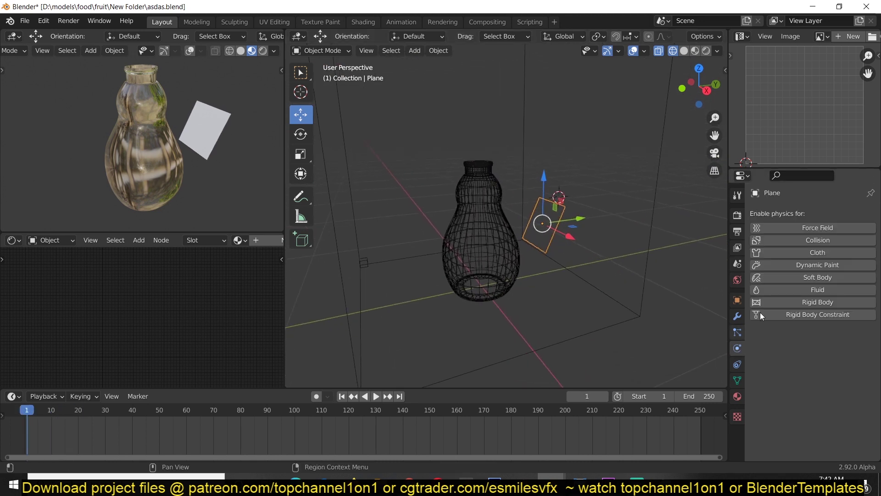
left_click(818, 290)
left_click(842, 350)
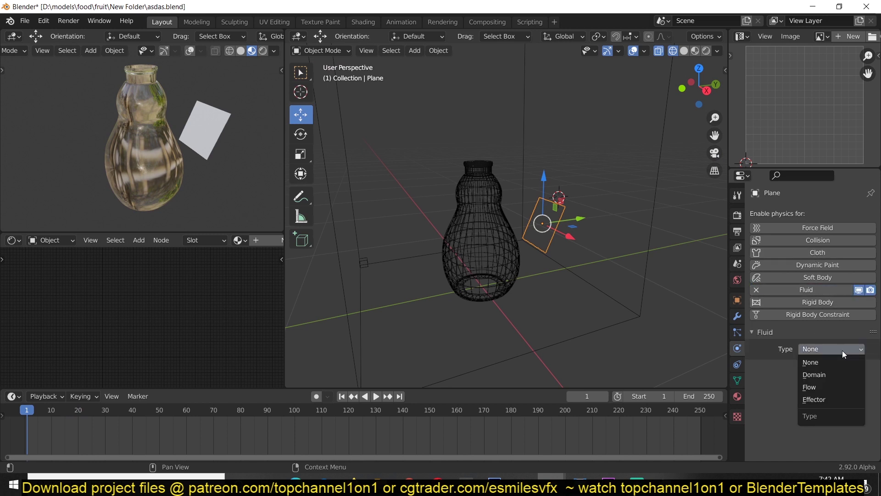
left_click(834, 386)
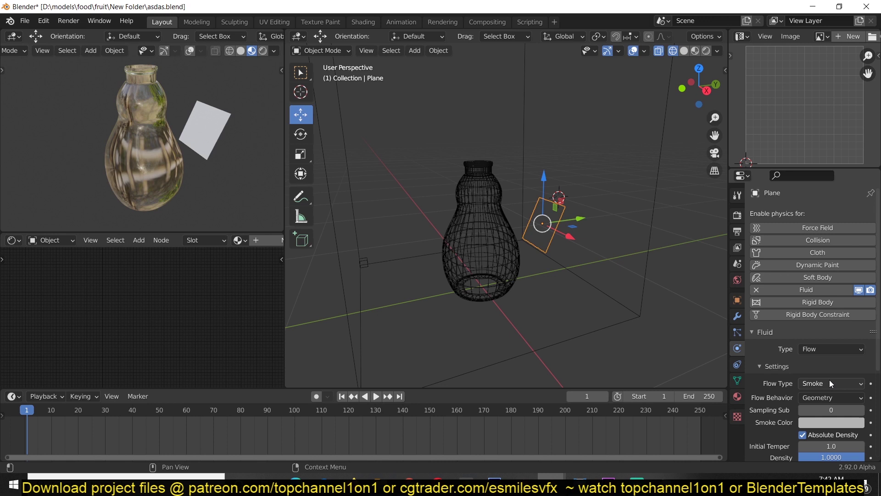
Set the slanted plane's flow type to Liquid and its flow behavior to Inflow
left_click(829, 384)
left_click(821, 410)
left_click(837, 383)
left_click(821, 433)
left_click(834, 398)
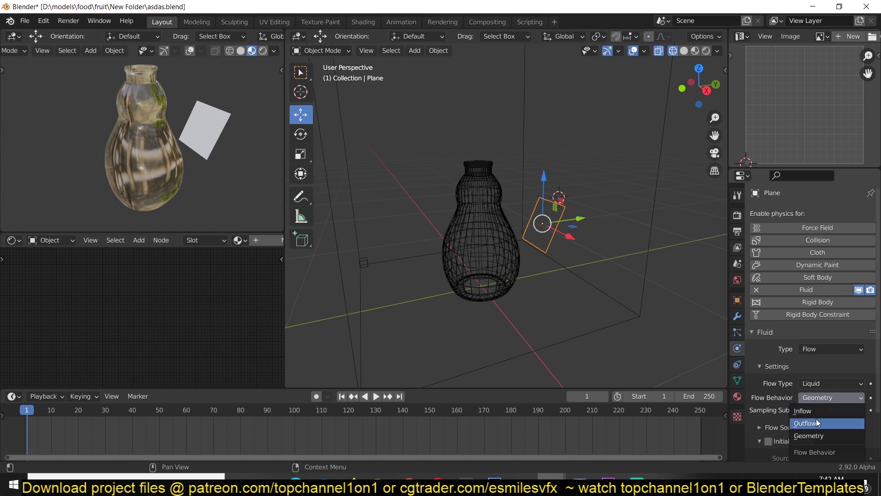
left_click(815, 412)
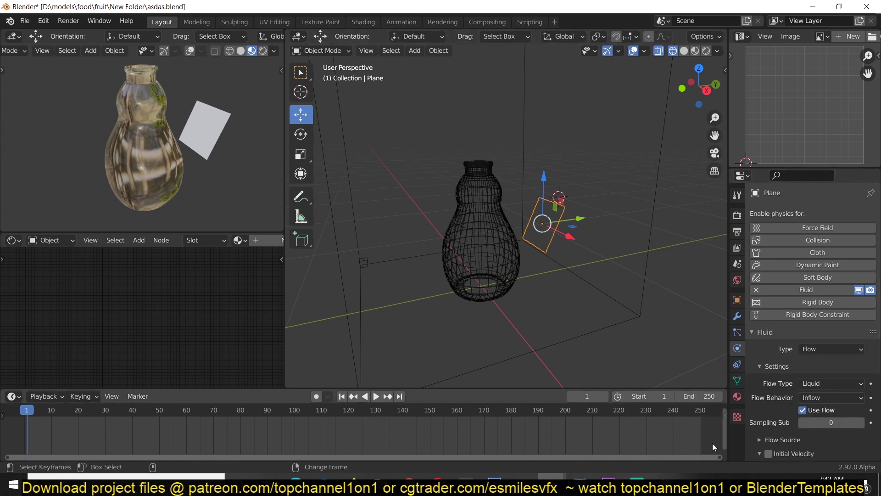
Enable initial velocity on the plane's flow, set its Normal value to 10, and return to the timeline's start
key("space")
middle_click_drag(640, 331, 603, 317)
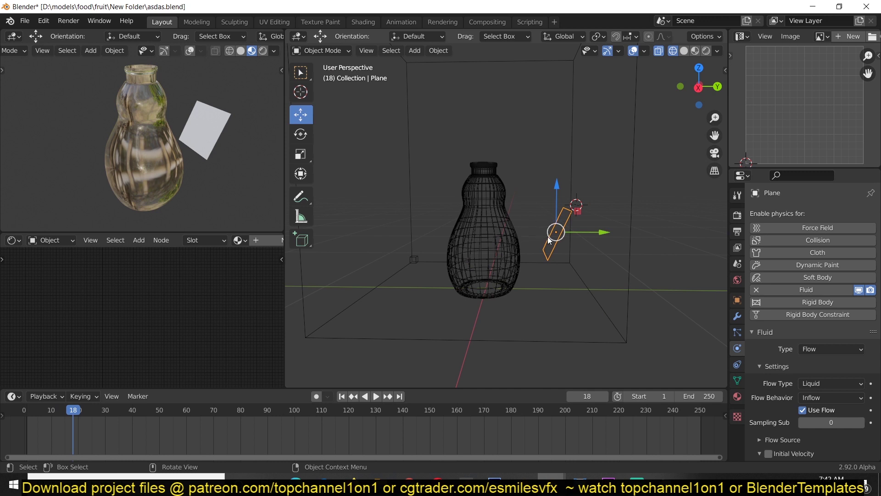
scroll(780, 397, "down", 4)
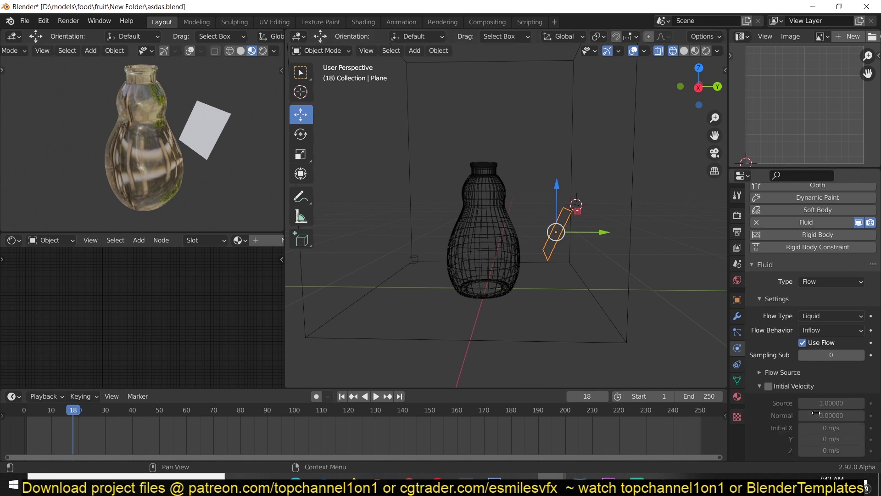
left_click(772, 387)
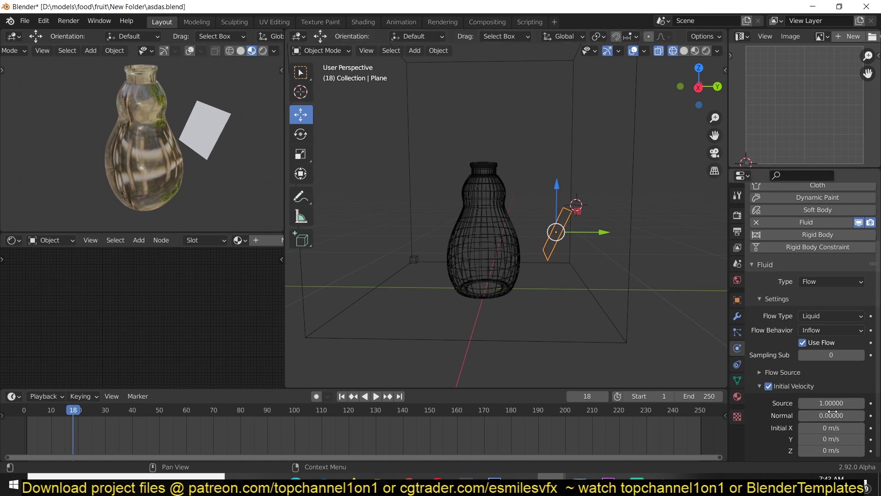
type("1")
key("Return")
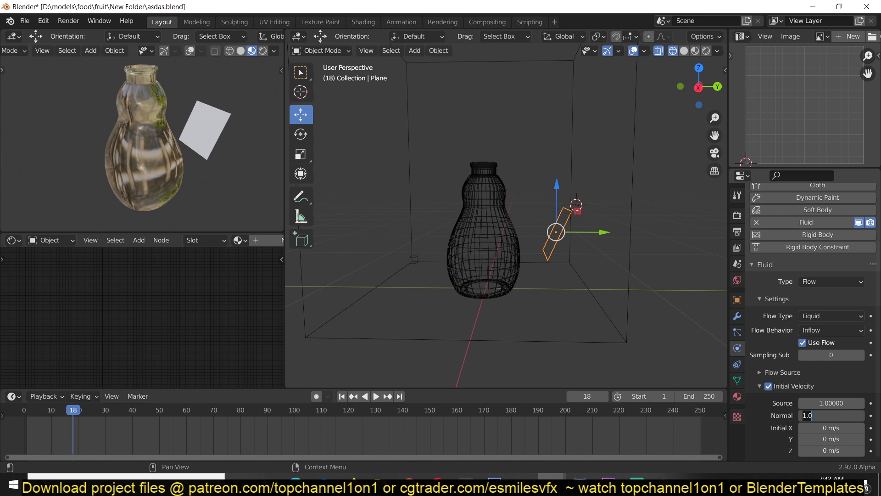
key("shift+Left")
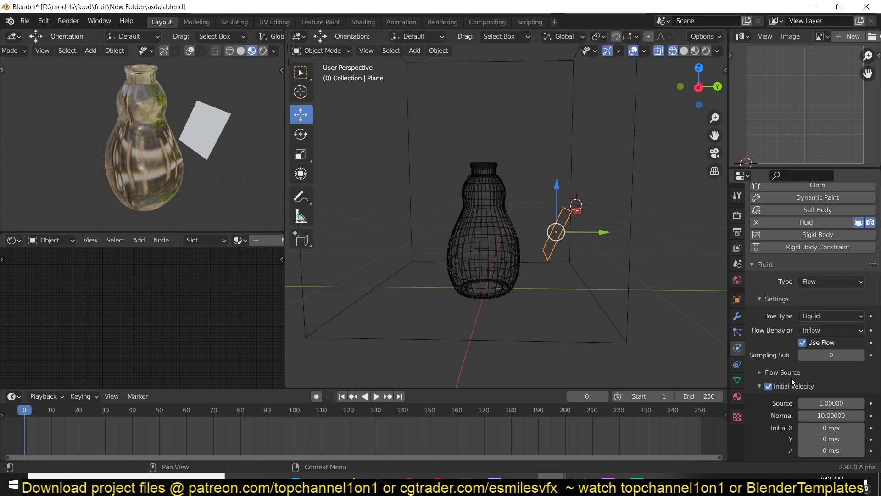
In the plane's flow source settings, enable Is Planar and set the surface emission to about 0.0464
left_click(790, 376)
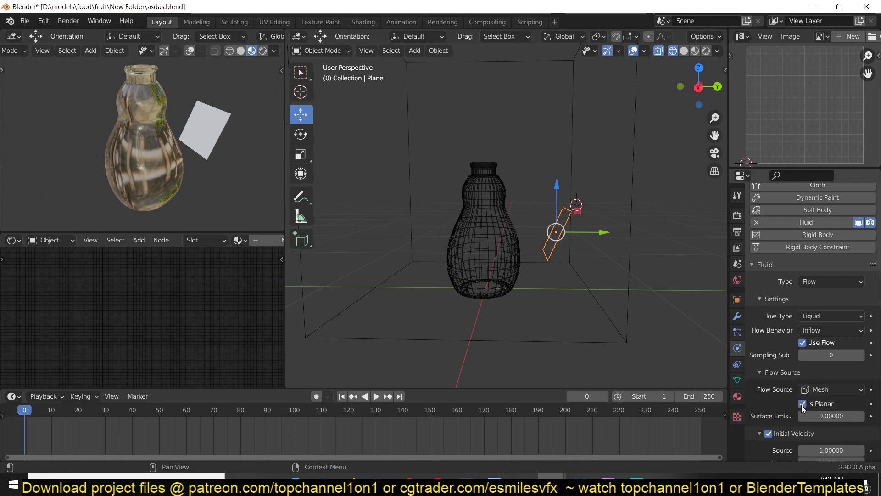
key("space")
key("Escape")
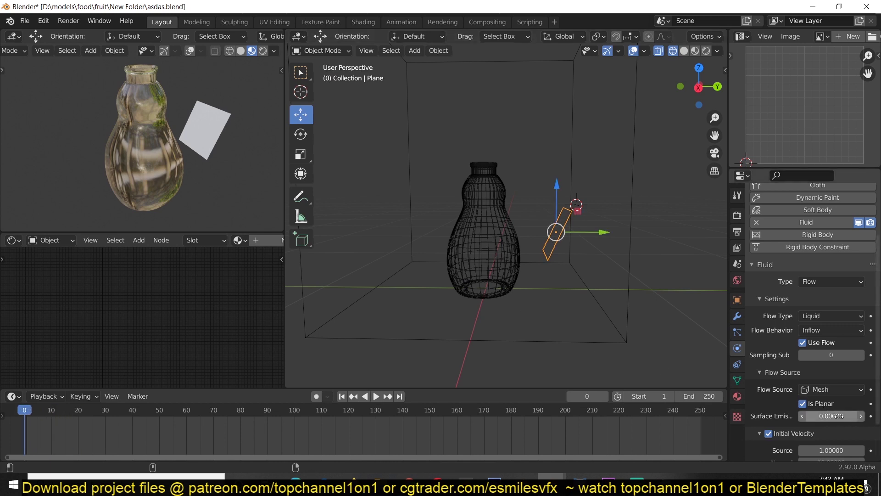
scroll(838, 416, "down", 3)
left_click_drag(831, 369, 840, 368)
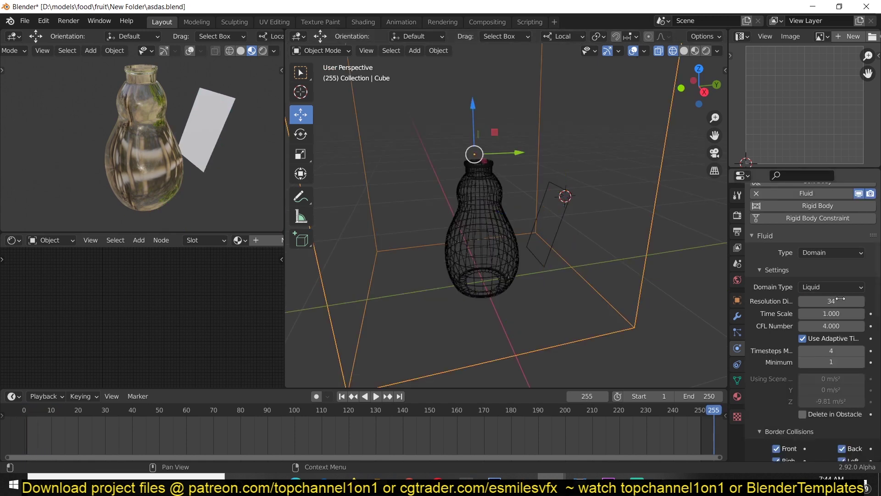
Set the domain's resolution divisions to 36 and play the liquid simulation to check the flow
left_click(861, 301)
left_click(861, 301)
key("space")
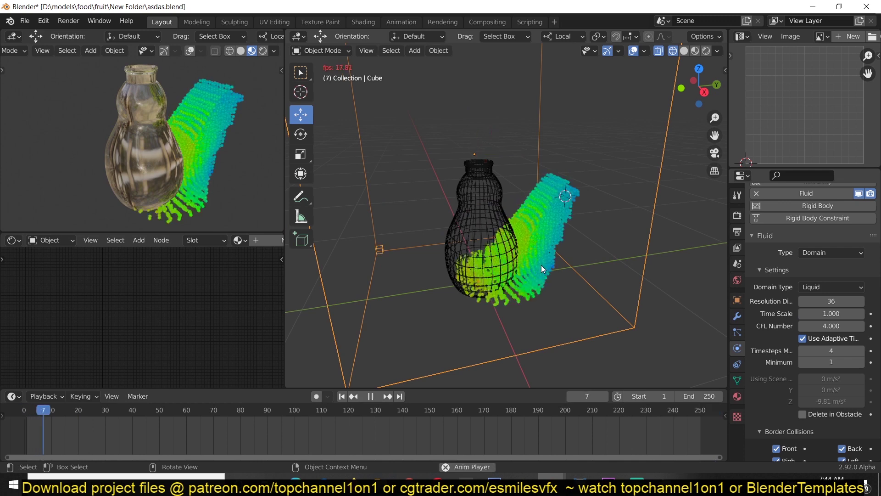
key("space")
middle_click_drag(542, 266, 535, 225)
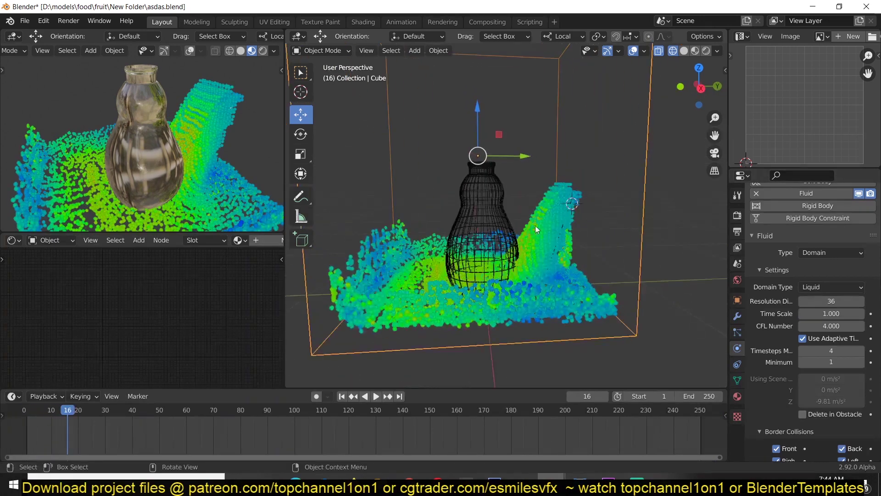
Select the domain cube, set its resolution divisions to 38, and replay the simulation
left_click(560, 236)
scroll(792, 416, "down", 1)
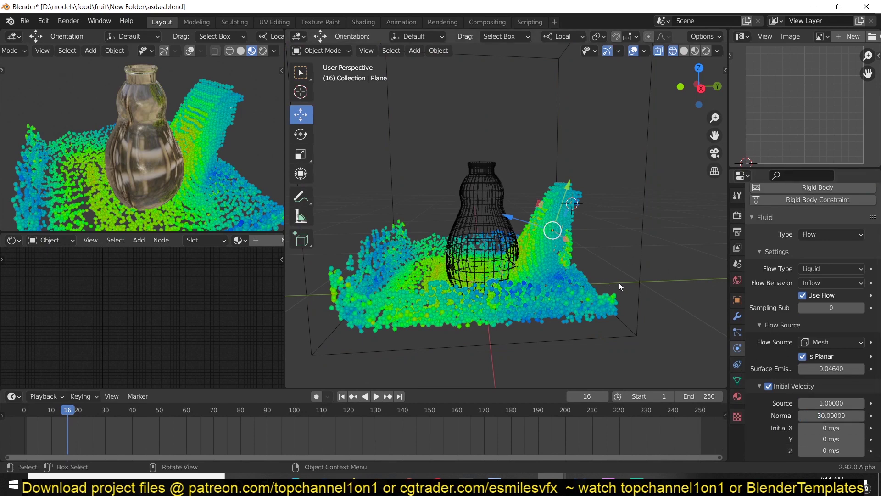
left_click_drag(639, 292, 647, 288)
left_click(655, 274)
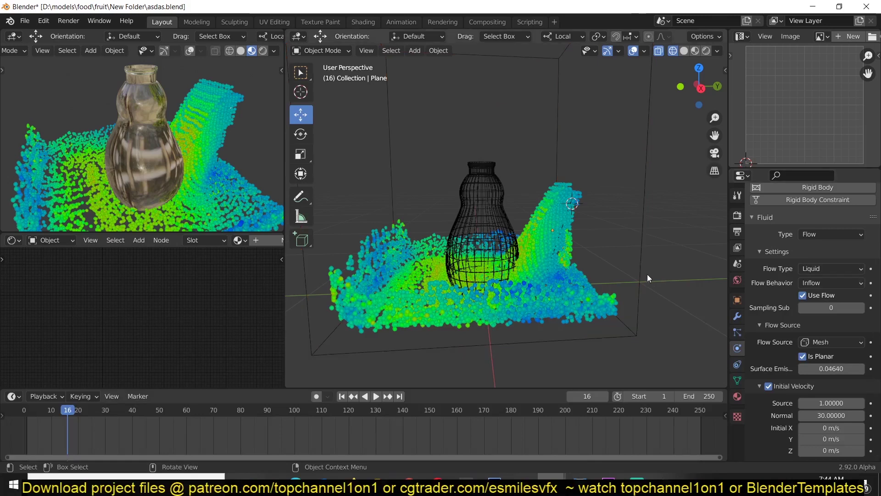
left_click(641, 278)
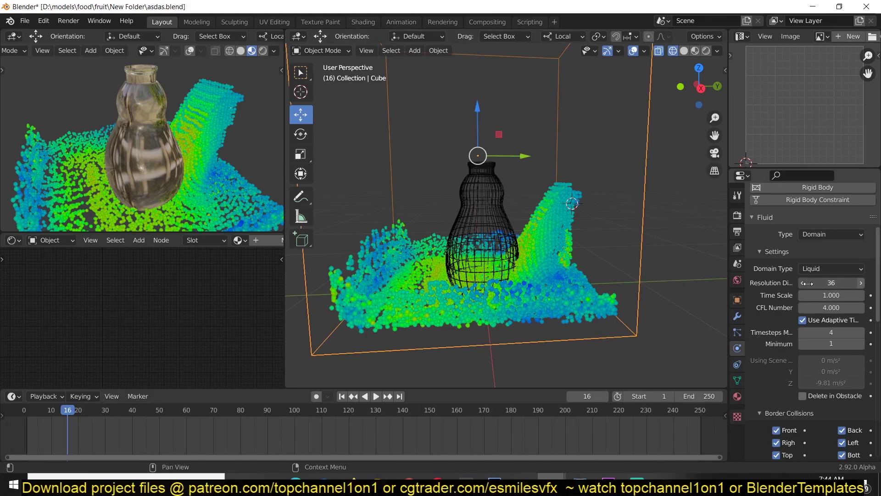
left_click_drag(808, 283, 815, 283)
key("space")
key("space")
left_click(708, 410)
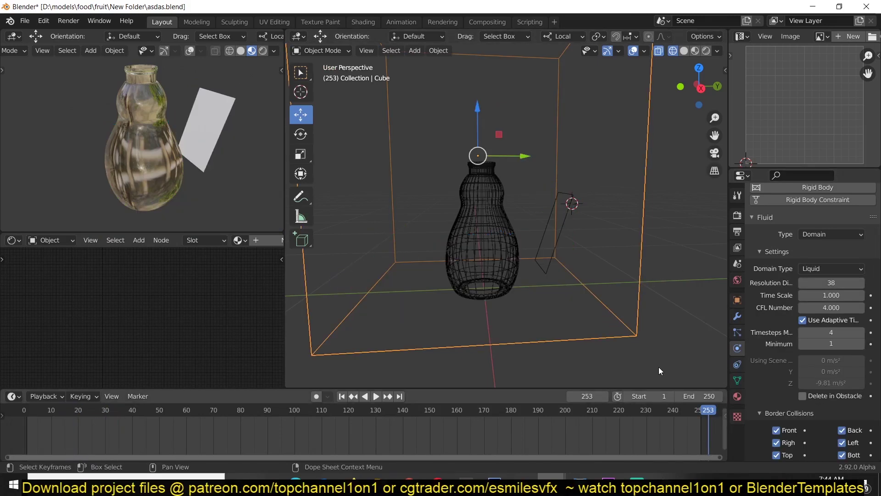
key("space")
Enable fluid physics on the bottle and set its fluid type to Effector
middle_click_drag(423, 257, 454, 239)
scroll(533, 236, "up", 4)
middle_click_drag(533, 235, 412, 182)
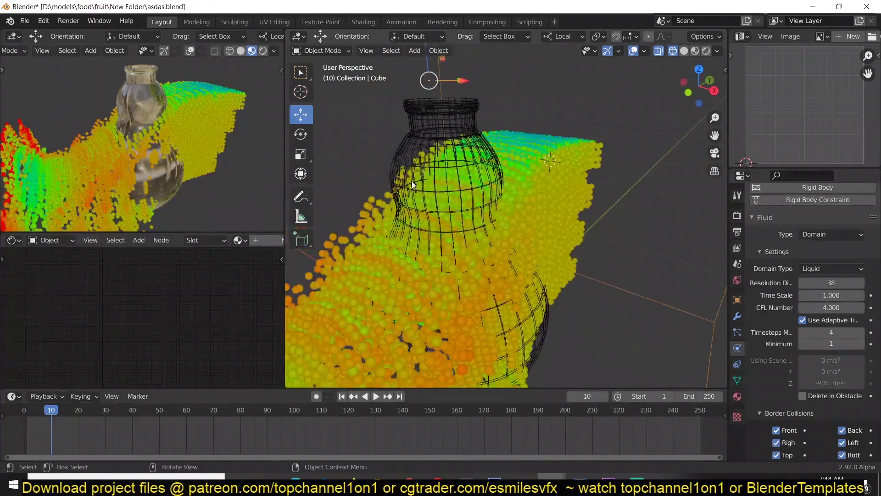
left_click(410, 133)
middle_click_drag(410, 133, 343, 151)
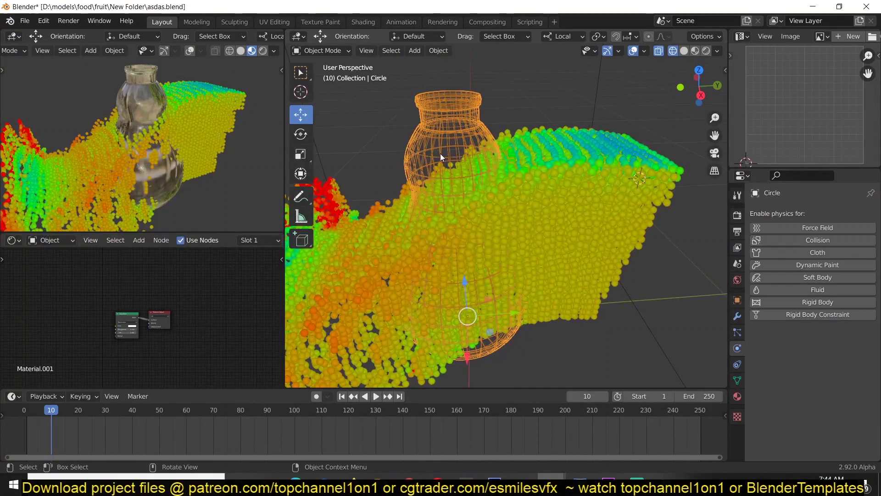
middle_click_drag(439, 153, 448, 178, "shift")
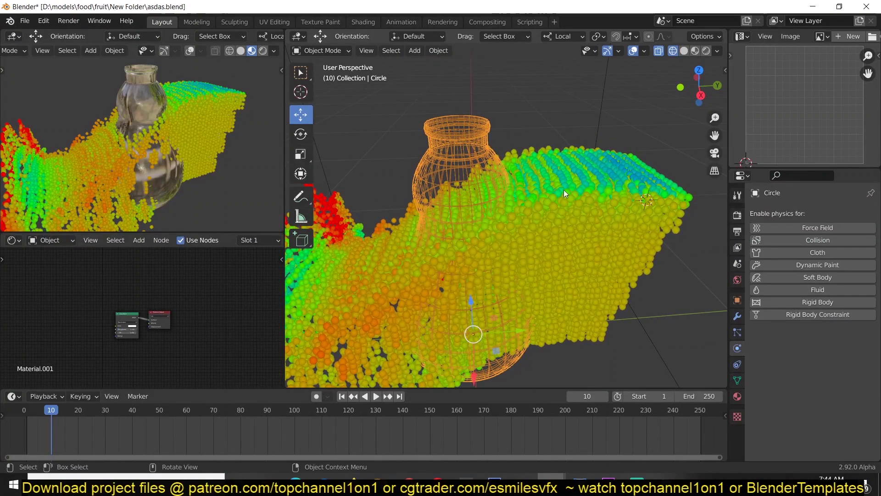
left_click(776, 290)
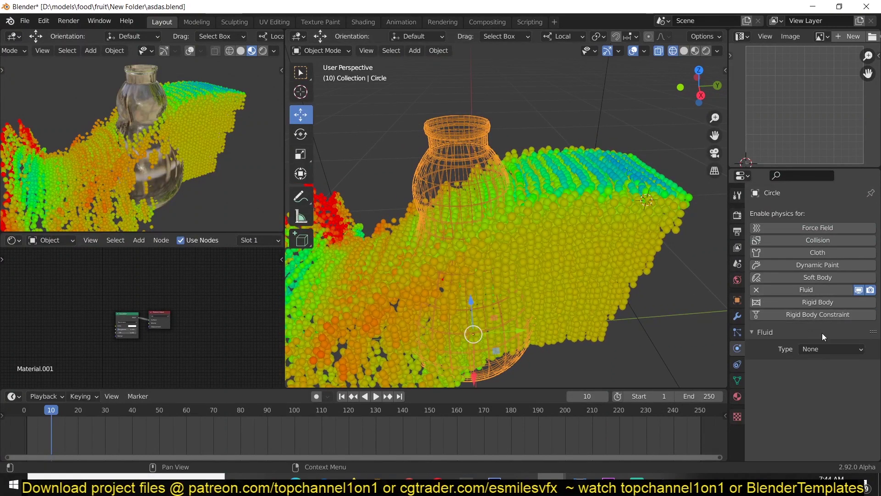
left_click(824, 348)
left_click(825, 406)
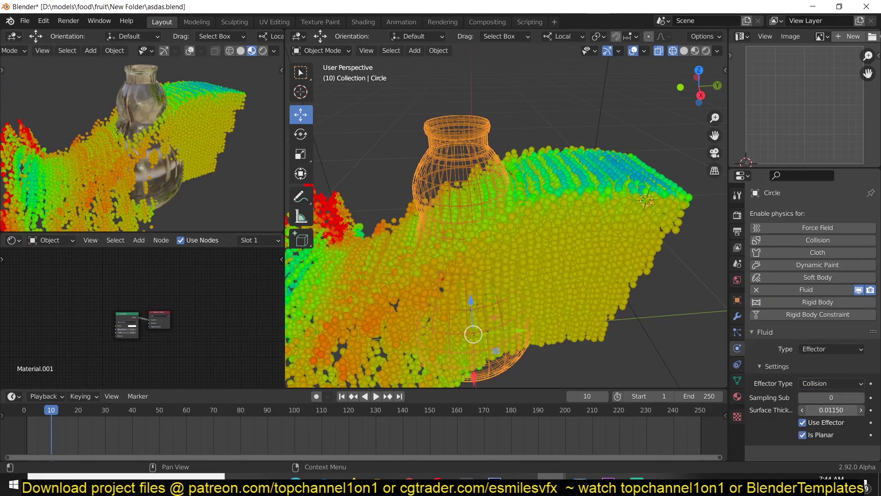
Set the bottle effector's surface thickness to 0.0235 and replay the simulation
left_click_drag(838, 414, 844, 414)
left_click(719, 410)
key("space")
key("space")
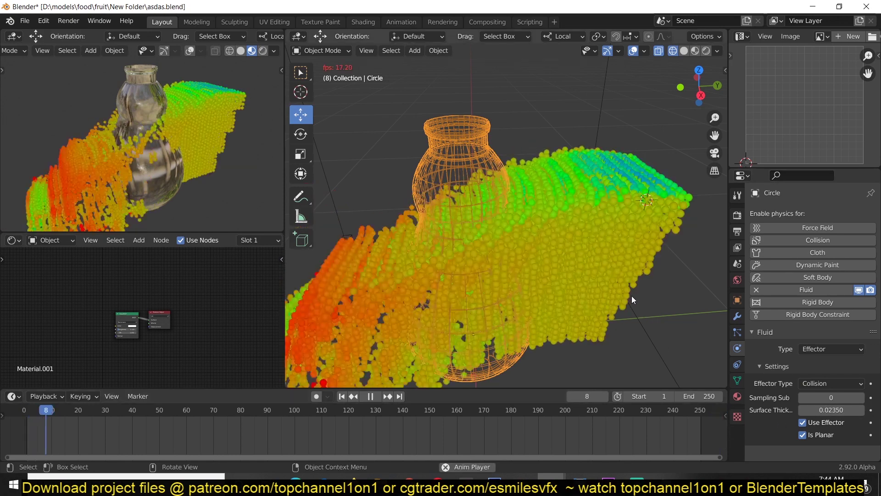
Set the domain's resolution divisions to 40 and replay the simulation from the start to check the bottle collision
scroll(632, 296, "down", 4)
scroll(632, 299, "down", 2)
left_click(549, 254)
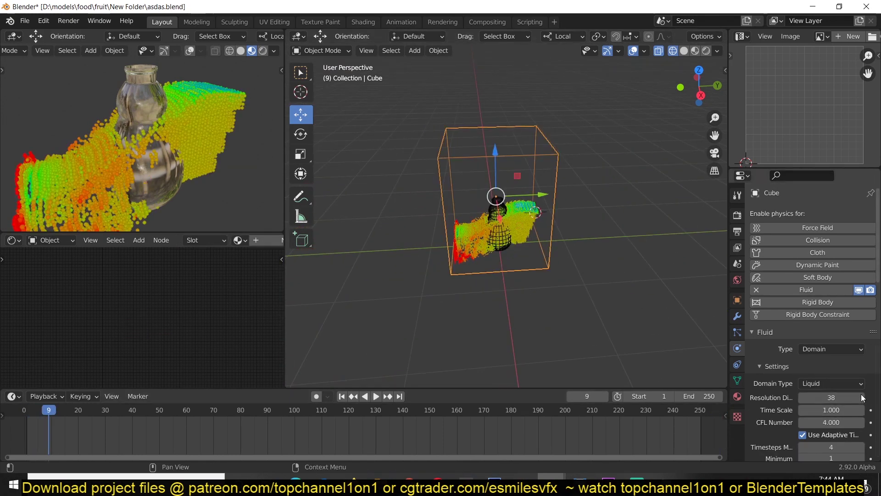
scroll(531, 300, "up", 5)
key("space")
key("space")
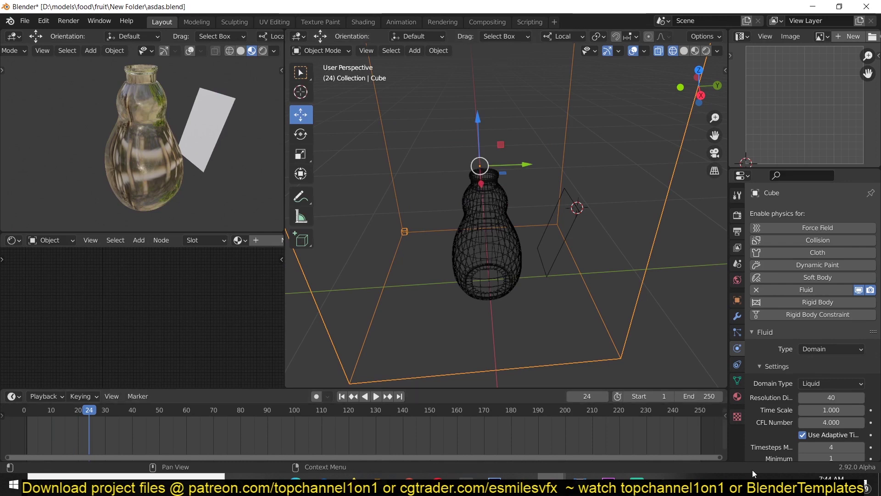
key("shift+Left")
key("space")
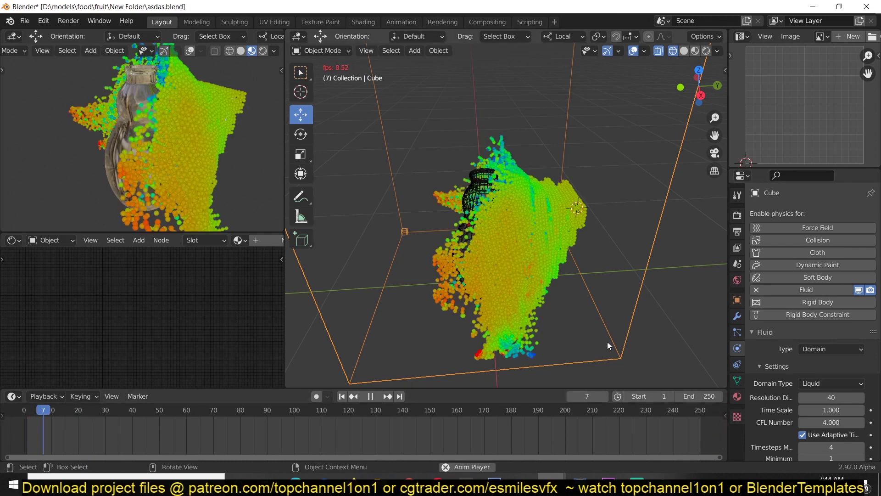
middle_click_drag(546, 326, 519, 295)
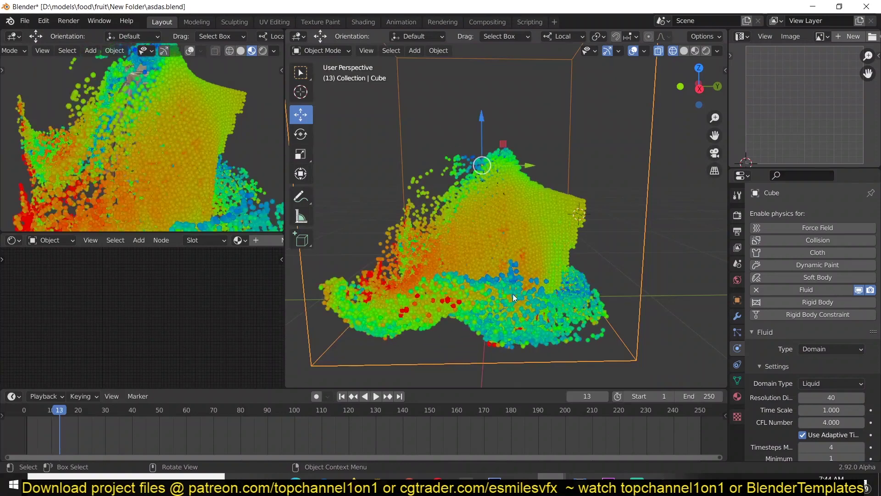
key("Escape")
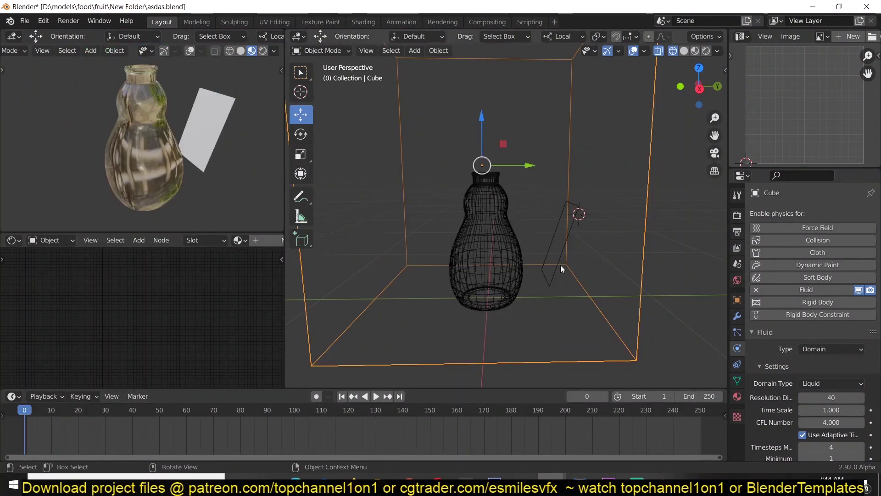
Scale down the slanted emitter plane beside the bottle
left_click(567, 260)
middle_click_drag(575, 255, 560, 283)
key("s")
left_click(596, 236)
Set the domain's resolution divisions to 42, replay the simulation, and examine the splash around the bottle from several sides
left_click(621, 295)
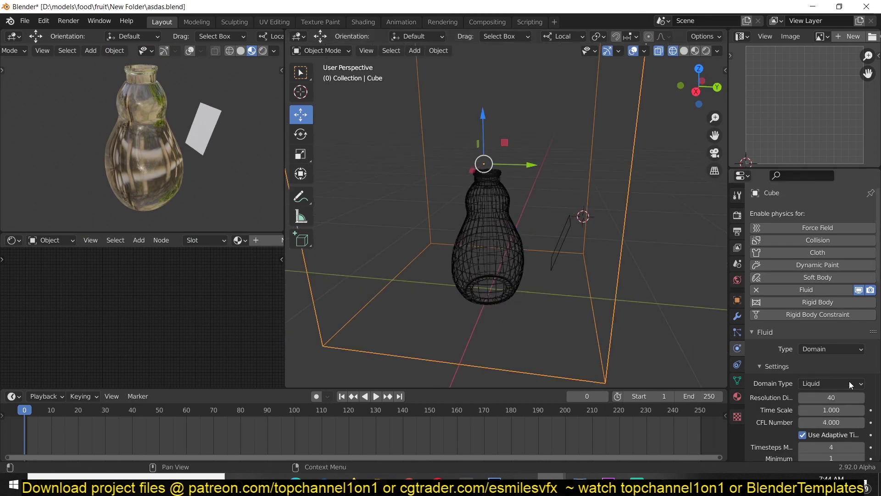
key("space")
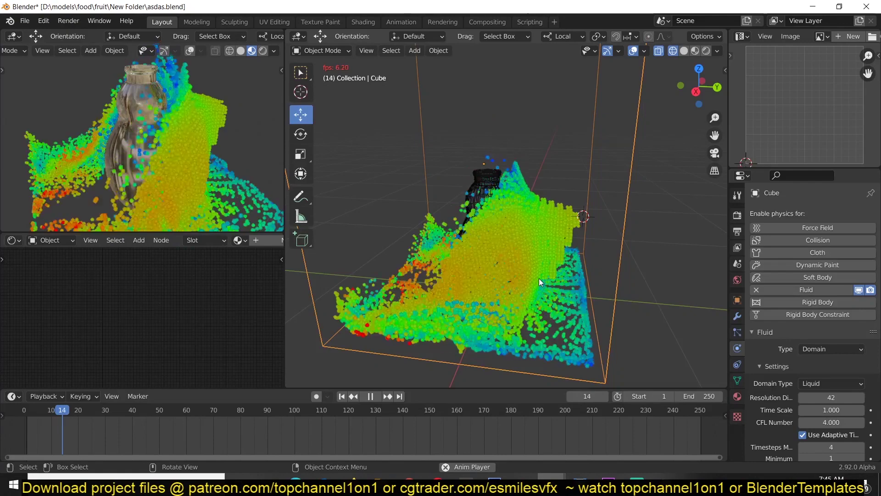
key("space")
scroll(802, 385, "down", 5)
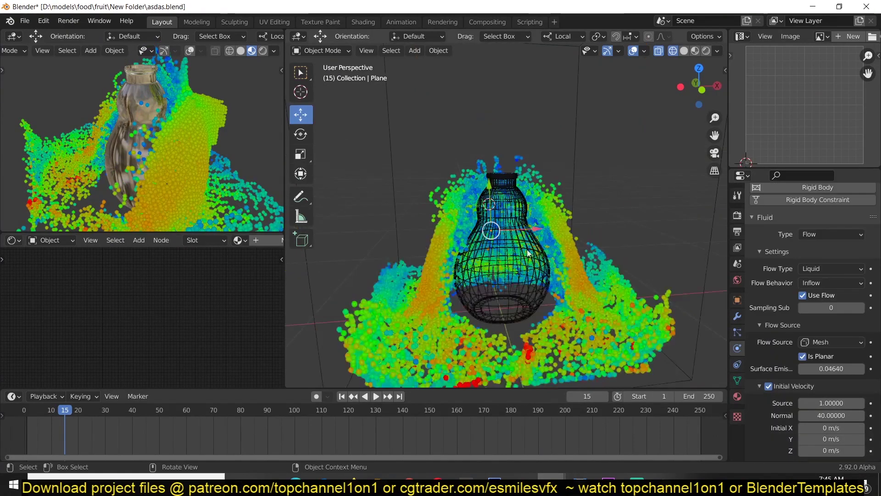
mouse_move(528, 253)
middle_mouse_down()
mouse_move(595, 226)
mouse_move(477, 242)
mouse_move(516, 249)
middle_mouse_up()
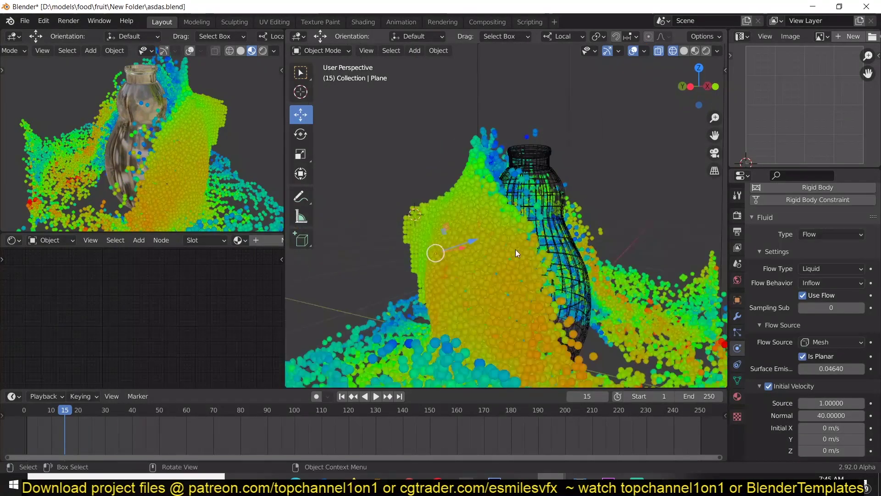
middle_click_drag(550, 295, 445, 315)
scroll(478, 305, "up", 2)
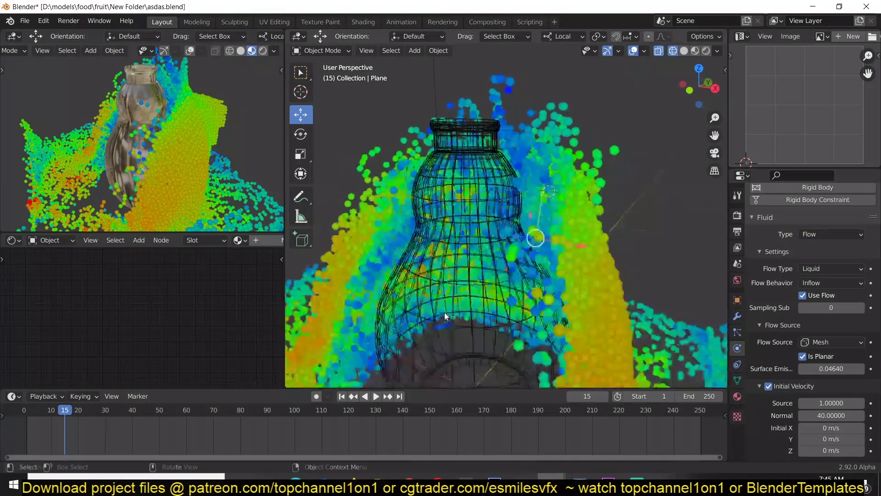
scroll(444, 315, "down", 4)
Add a mesh cube and scale it down to a small block against the bottle's side
key("shift+a")
mouse_move(512, 244)
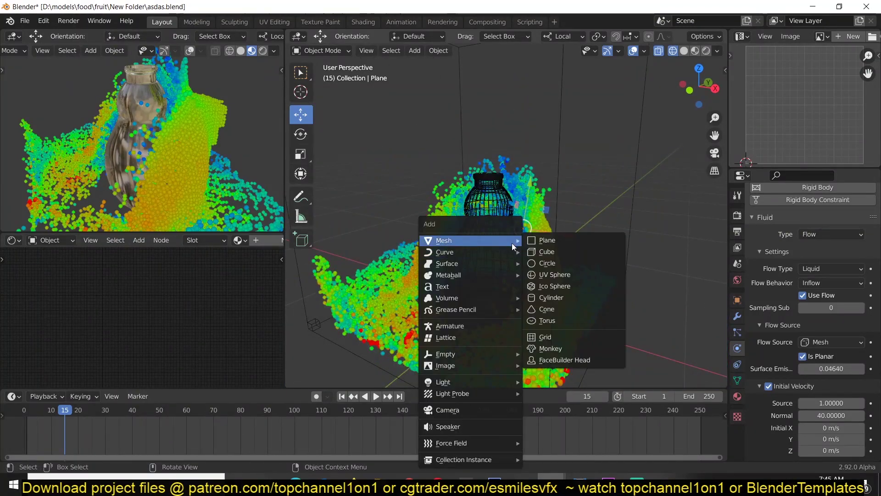
left_click(549, 248)
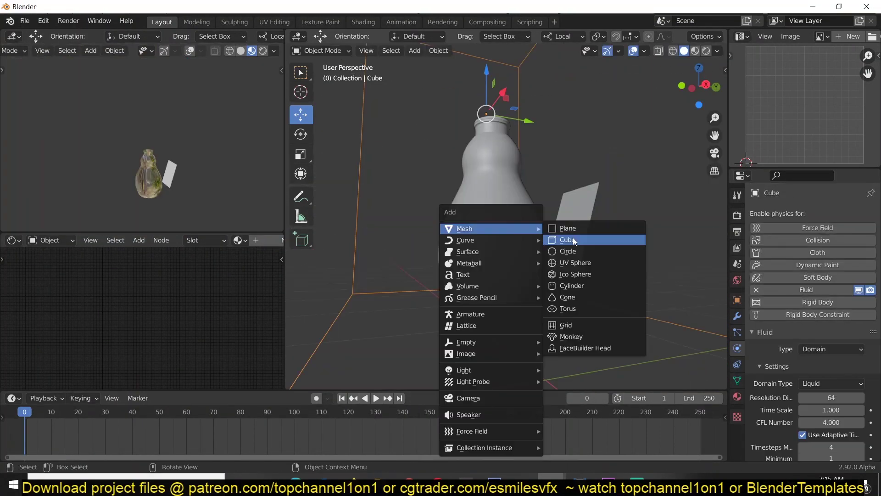
left_click(572, 238)
key("s")
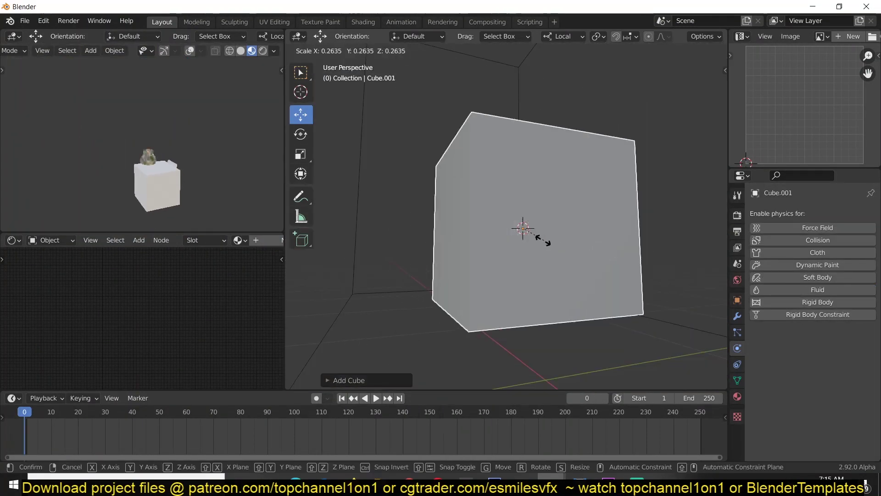
left_click(539, 255)
middle_click_drag(539, 255, 473, 281)
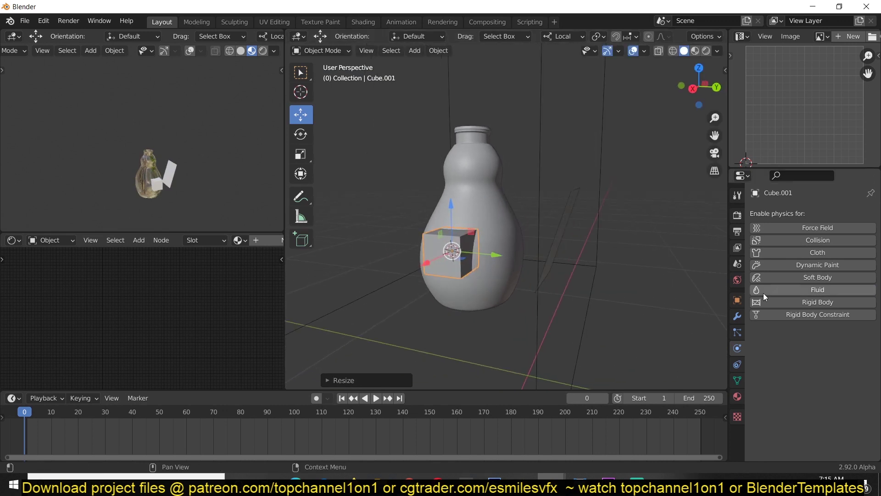
Enable fluid physics on the small cube and make it an effector
left_click(828, 289)
left_click(829, 349)
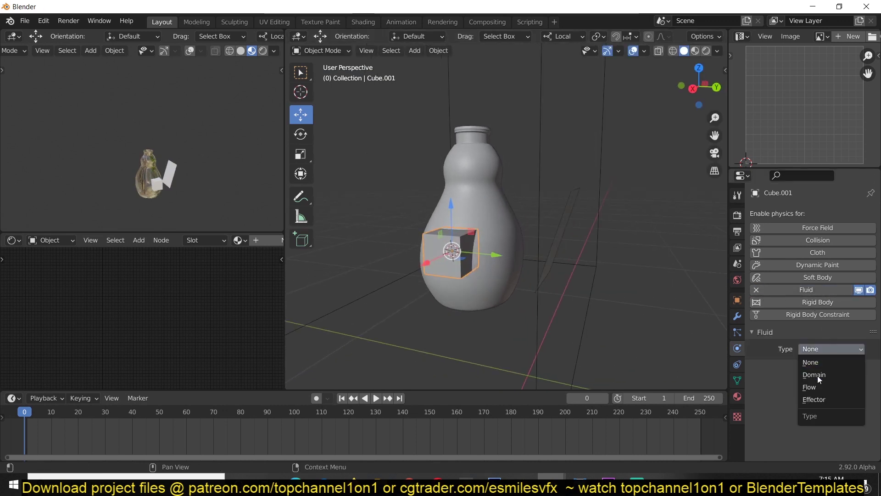
left_click(816, 400)
Duplicate the effector cube onto the opposite side of the bottle and scale the copy down
middle_click_drag(555, 309, 609, 238)
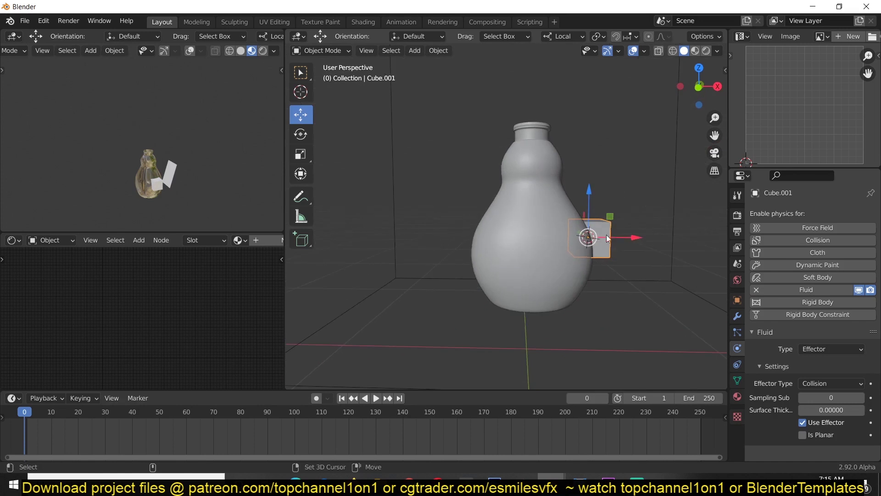
key("shift+d")
left_click(501, 222)
key("s")
left_click(536, 252)
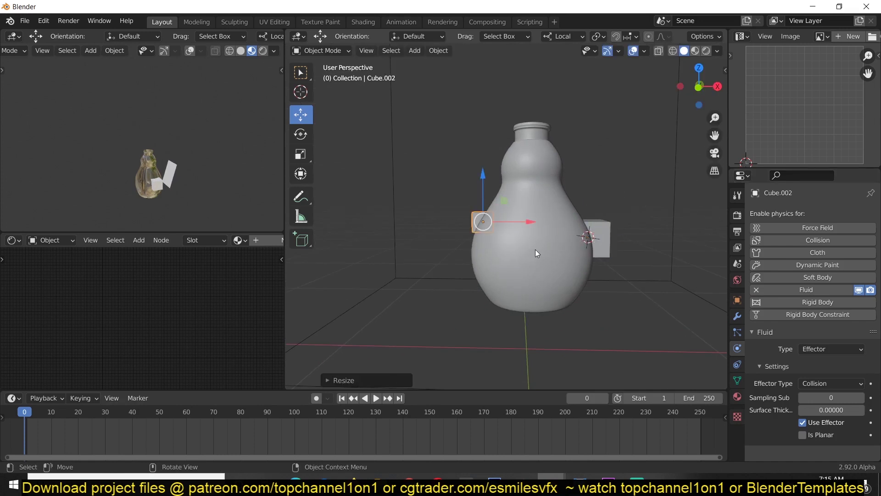
Rotate the duplicated cube about -58° around its local X axis
middle_click_drag(535, 249, 645, 240)
key("r")
key("y")
key("y")
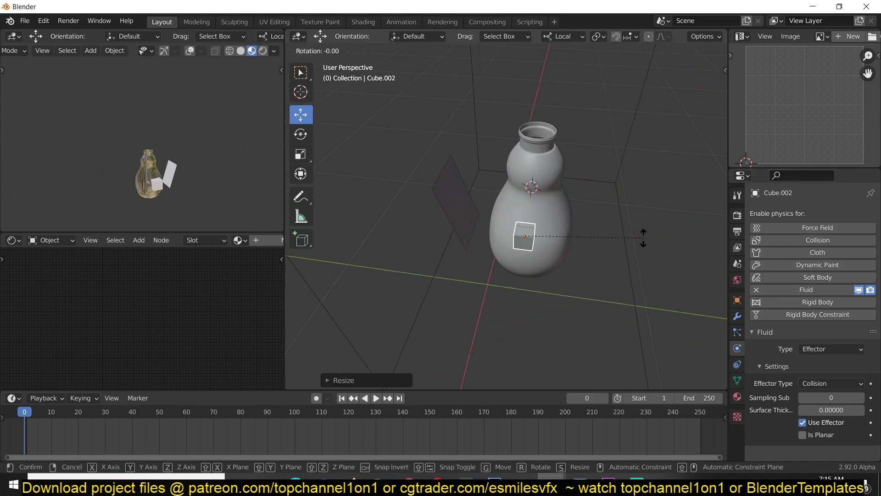
key("x")
key("x")
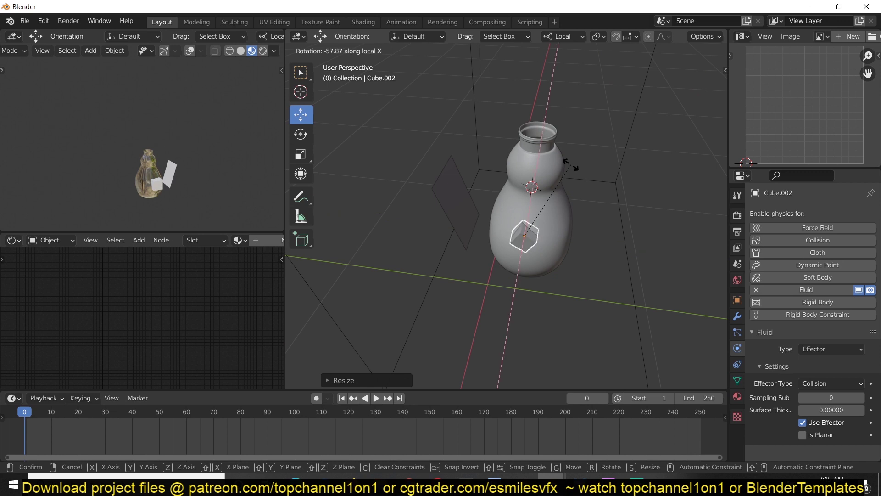
left_click(572, 165)
Tilt the original effector cube around its local X axis so an edge faces the emitter plane
middle_click_drag(469, 178, 310, 151)
left_click(572, 256)
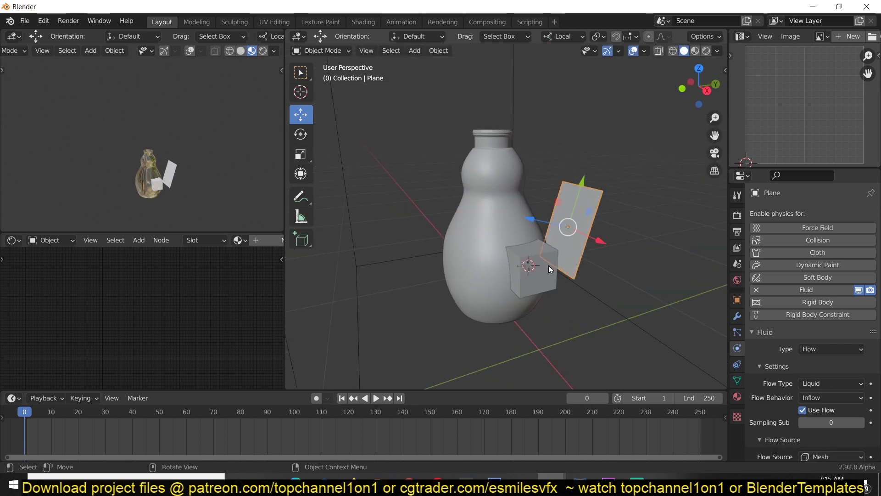
left_click(549, 266)
key("r")
key("x")
key("x")
left_click(584, 134)
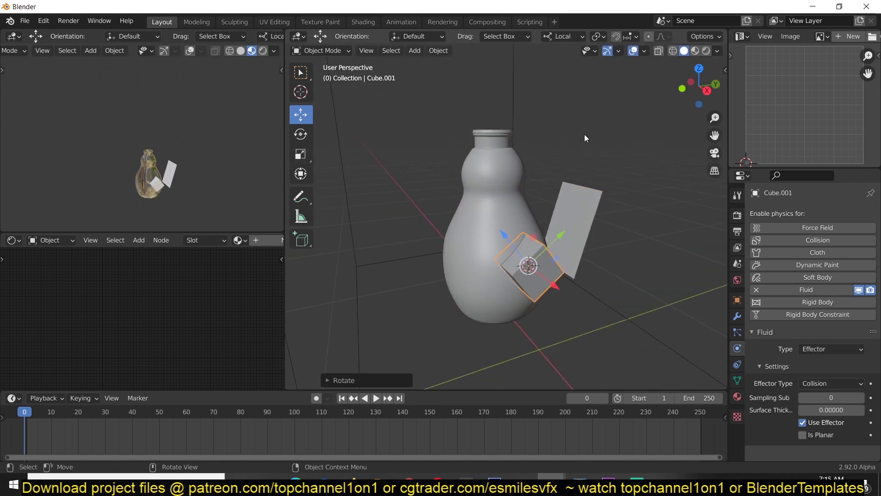
Set the domain's resolution divisions to 66 and replay the simulation to check how the cubes divert the liquid
middle_click_drag(585, 134, 562, 186)
left_click(548, 294)
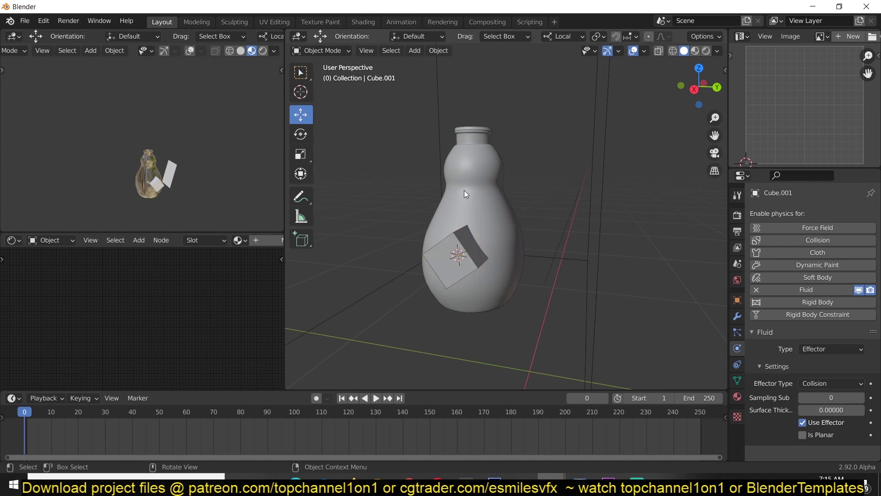
left_click(609, 304)
key("space")
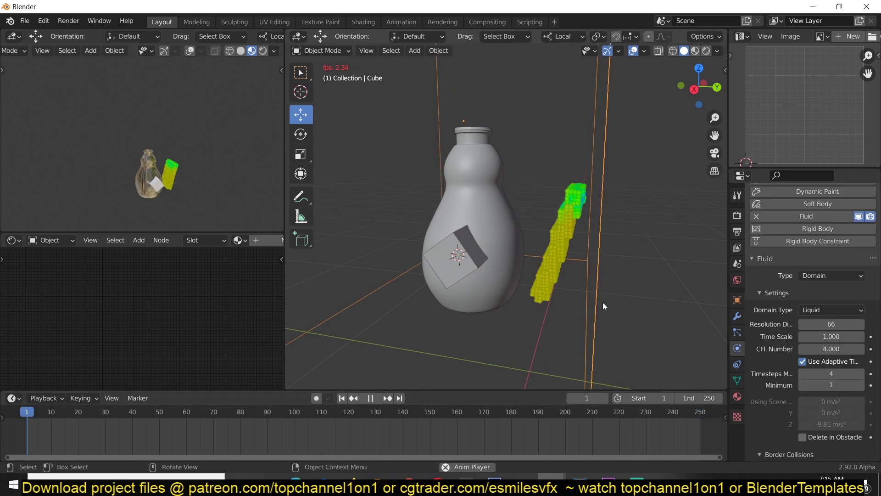
key("space")
middle_click_drag(602, 302, 618, 260)
Stretch both effector cubes outward from the bottle and enable Is Planar on them
left_click(603, 249)
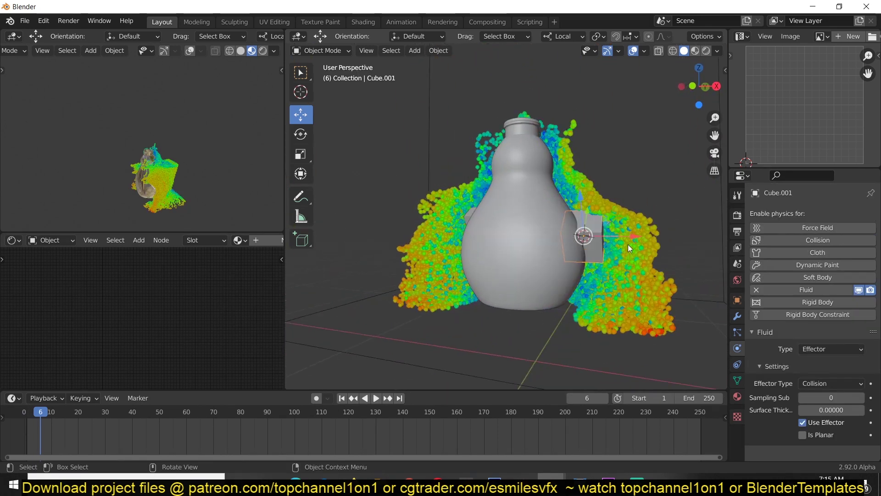
key("s")
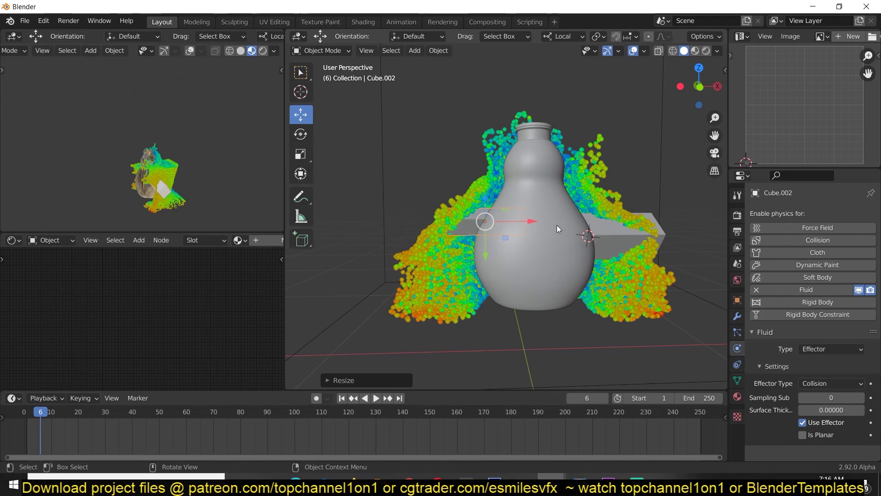
middle_click_drag(558, 225, 492, 248)
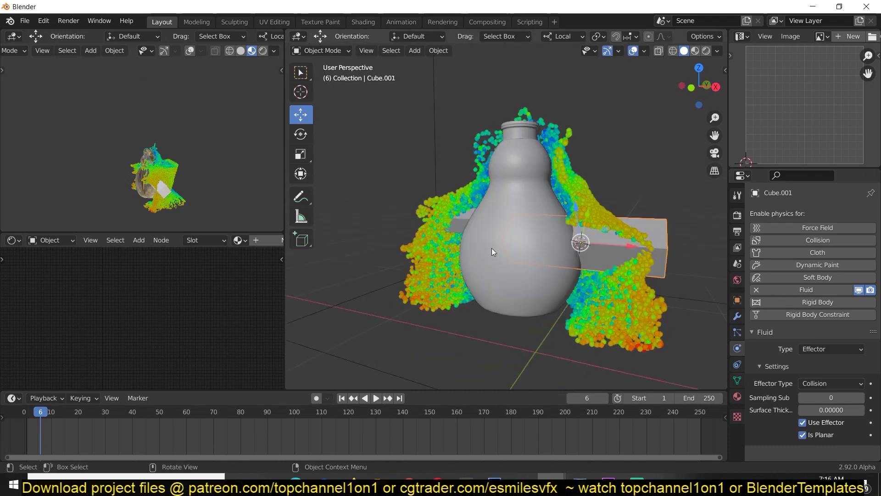
left_click(802, 434)
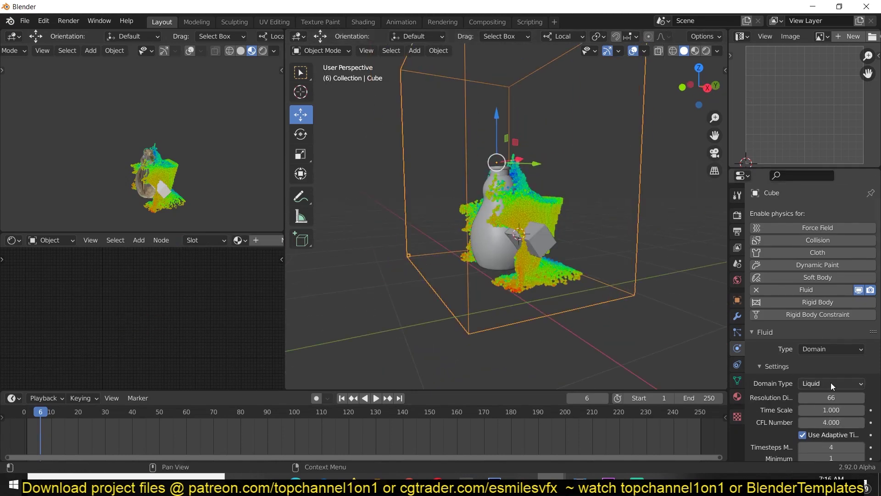
Set the domain's resolution divisions to 68 and replay the simulation with the stretched effectors
key("space")
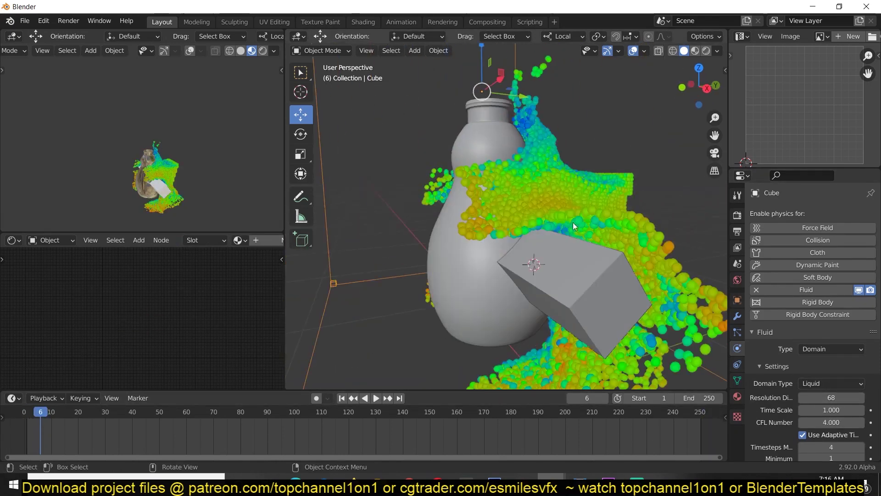
middle_click_drag(572, 222, 641, 260)
Rotate the larger effector block around its local Z axis and extend its outer end in Edit Mode
left_click(580, 240)
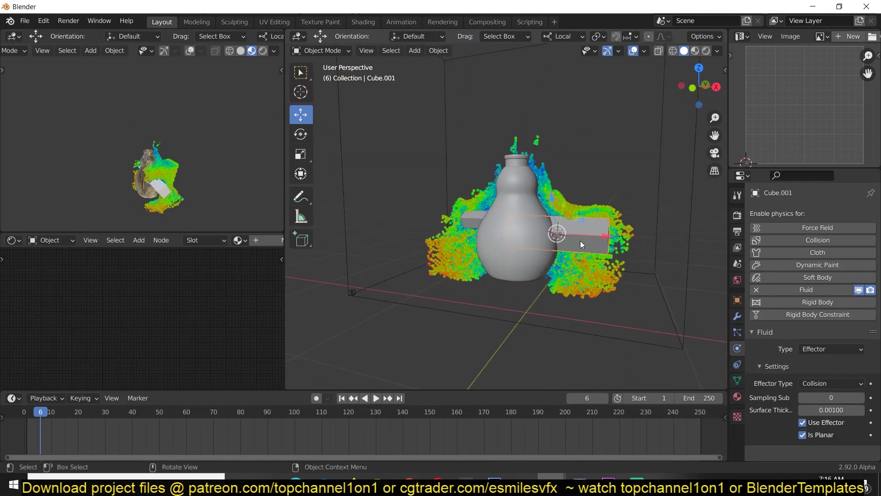
key("r")
key("z")
key("z")
left_click(567, 277)
middle_click_drag(568, 277, 537, 289)
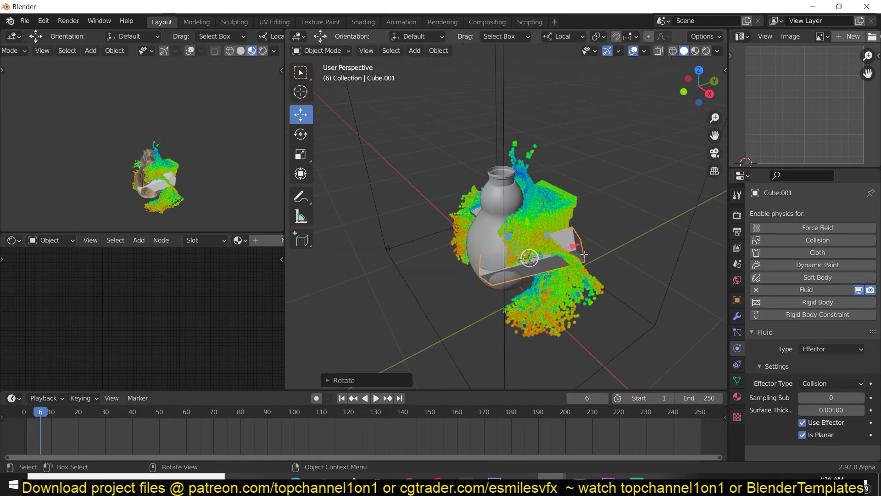
key("Tab")
left_click(301, 115)
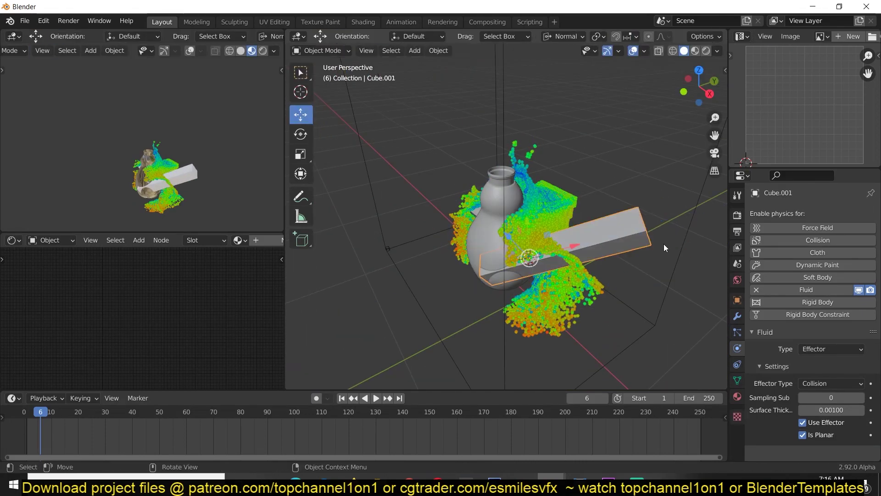
Rotate the smaller effector block on the opposite side of the bottle
middle_click_drag(664, 244, 482, 267)
left_click(482, 267)
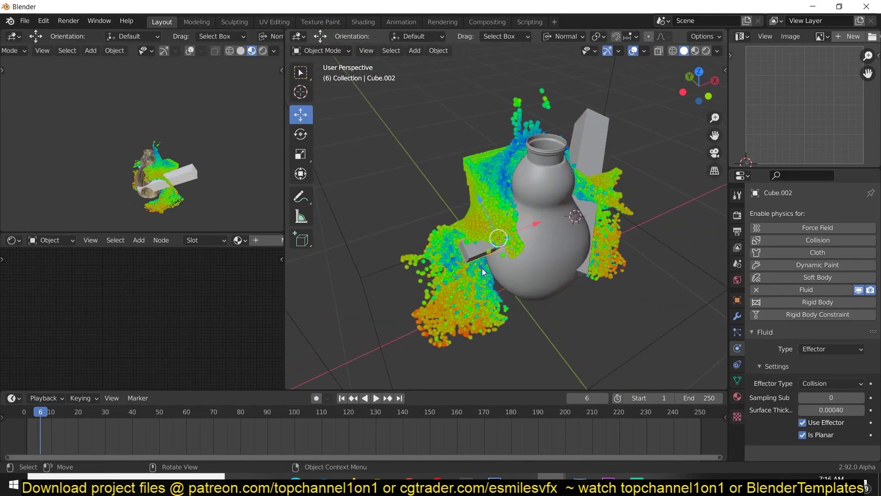
key("r")
left_click(555, 322)
middle_click_drag(554, 322, 550, 216)
Set the domain's resolution divisions to 70, replay the simulation, and examine the splash around the angled blocks
left_click(582, 262)
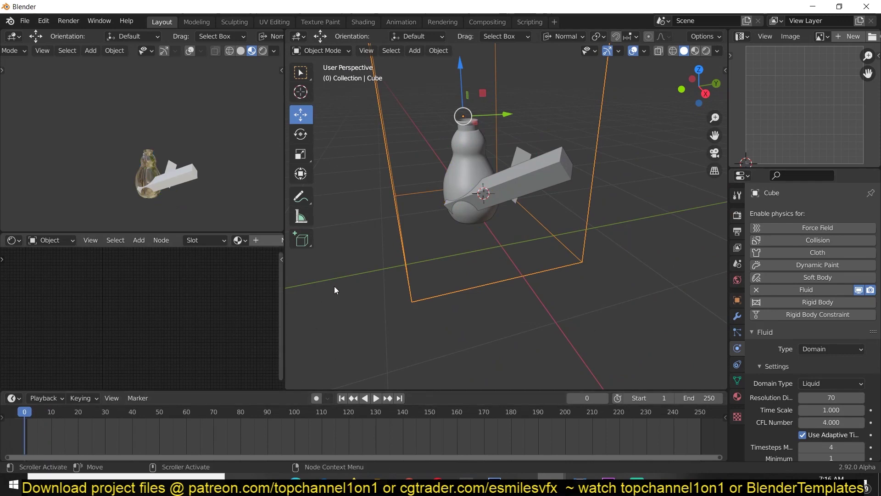
key("space")
key("space")
scroll(466, 269, "up", 3)
middle_click_drag(466, 268, 651, 262)
scroll(651, 262, "down", 2)
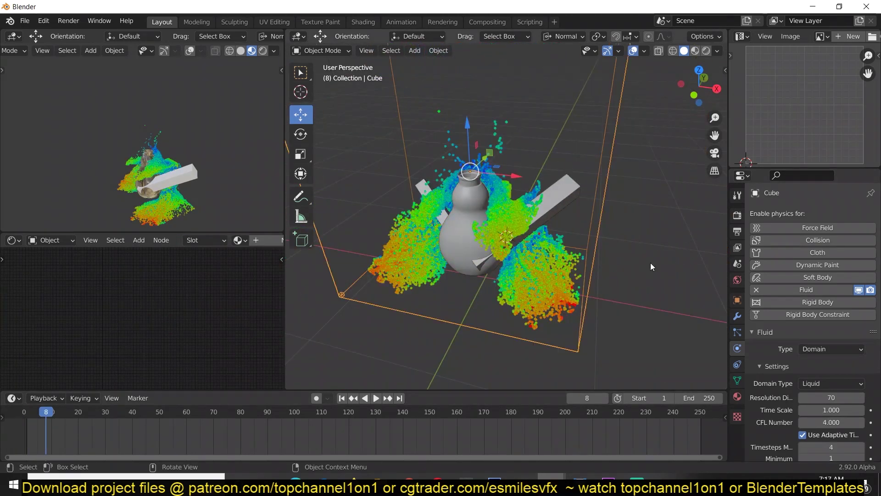
scroll(651, 263, "up", 2)
Enable Mesh on the liquid domain and replay the simulation from the start to generate the liquid surface
scroll(794, 419, "down", 15)
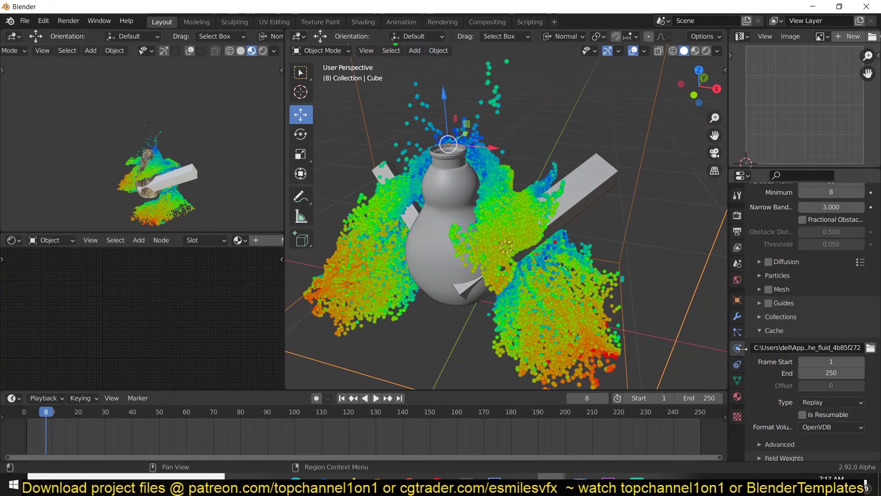
left_click(768, 290)
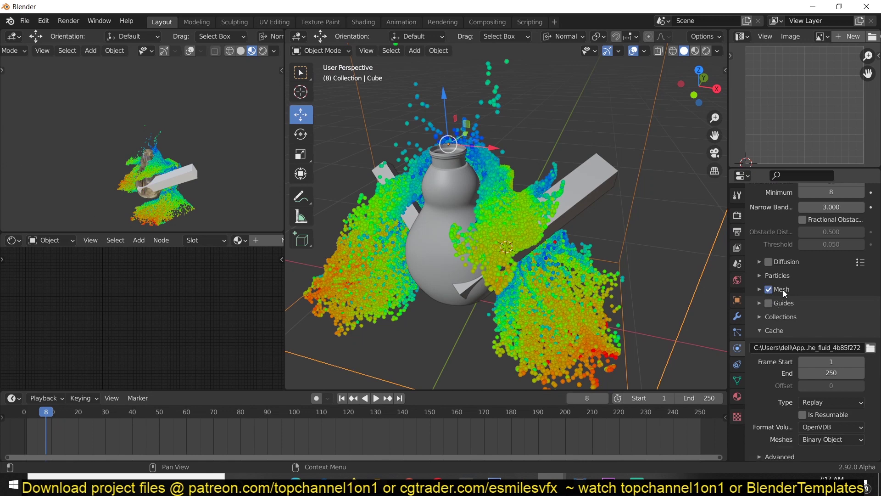
left_click(783, 290)
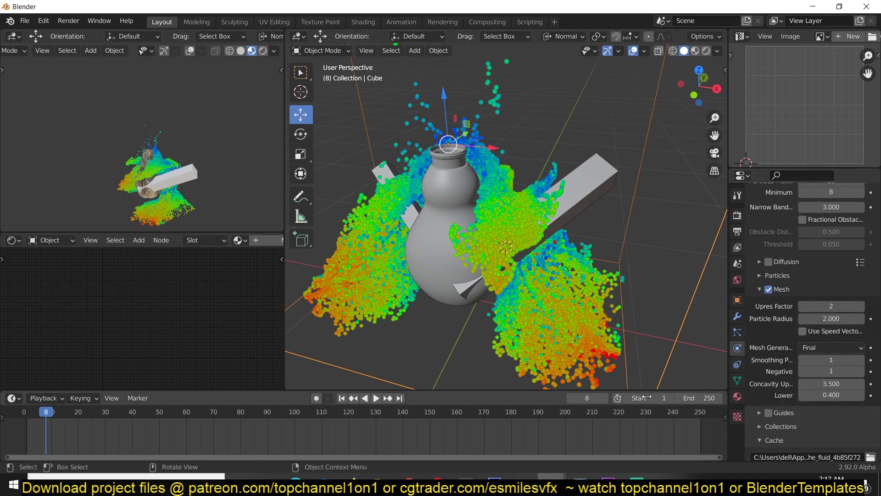
left_click(24, 415)
middle_click_drag(430, 230, 403, 231)
key("space")
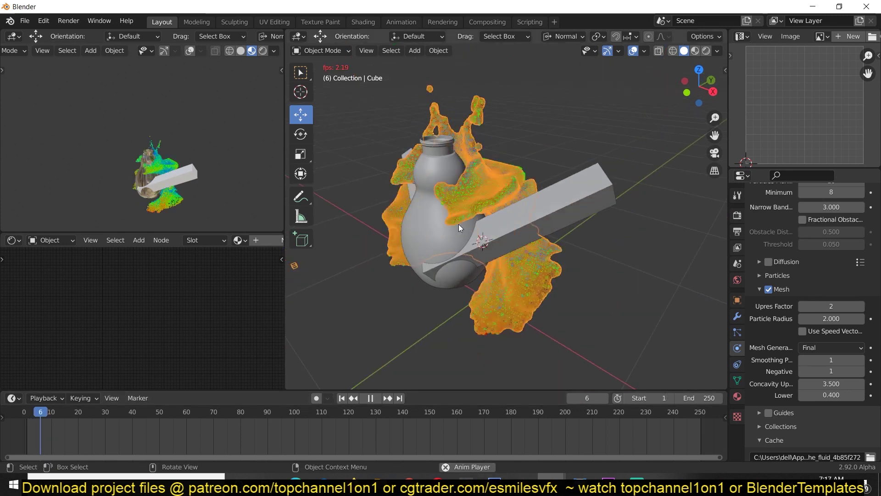
key("space")
Display the domain object as Textured in the viewport and shade the liquid mesh smooth
left_click(738, 299)
left_click(826, 423)
left_click(822, 374)
right_click(565, 285)
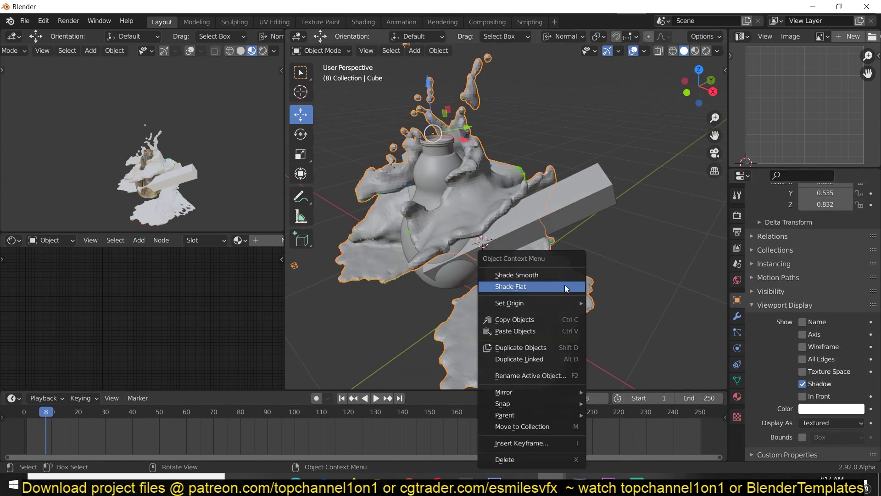
left_click(564, 274)
mouse_move(563, 274)
middle_mouse_down()
mouse_move(348, 271)
mouse_move(646, 251)
mouse_move(570, 262)
middle_mouse_up()
left_click(570, 262)
scroll(570, 262, "up", 2)
Change the domain's resolution divisions and set the mesh upres factor to 3
scroll(781, 294, "up", 8)
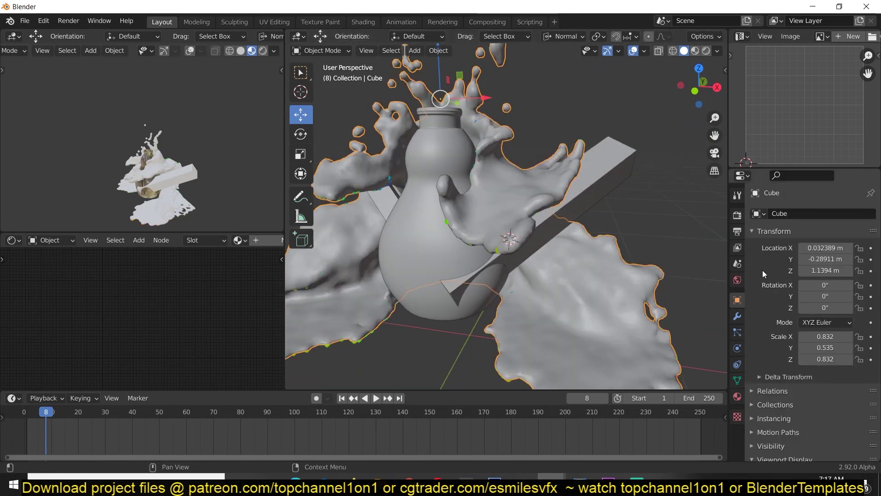
scroll(762, 270, "down", 8)
left_click(738, 347)
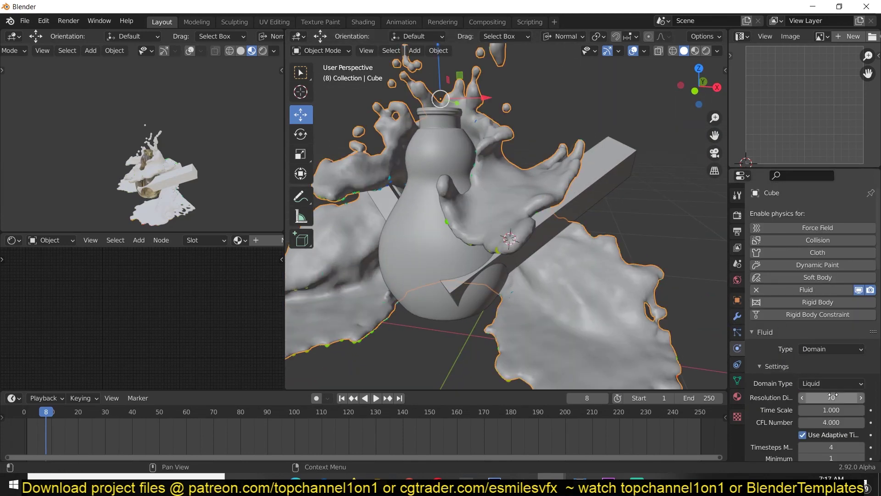
key("Return")
scroll(828, 423, "down", 10)
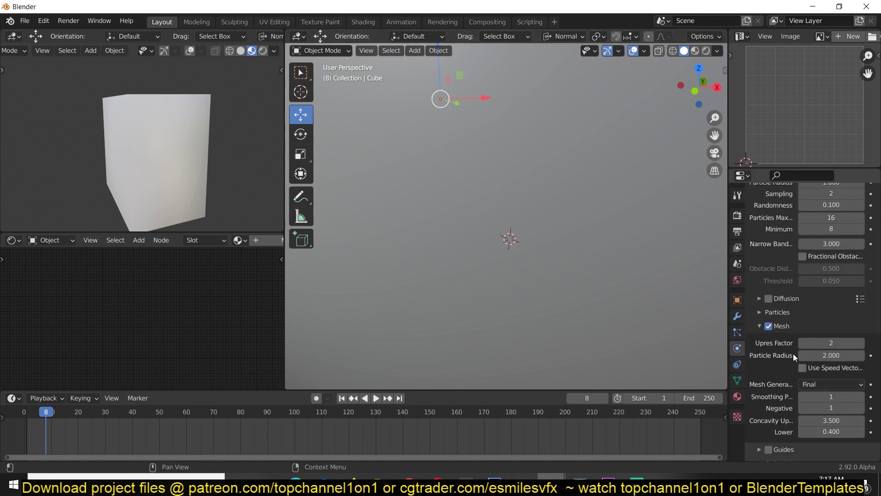
left_click_drag(852, 342, 863, 342)
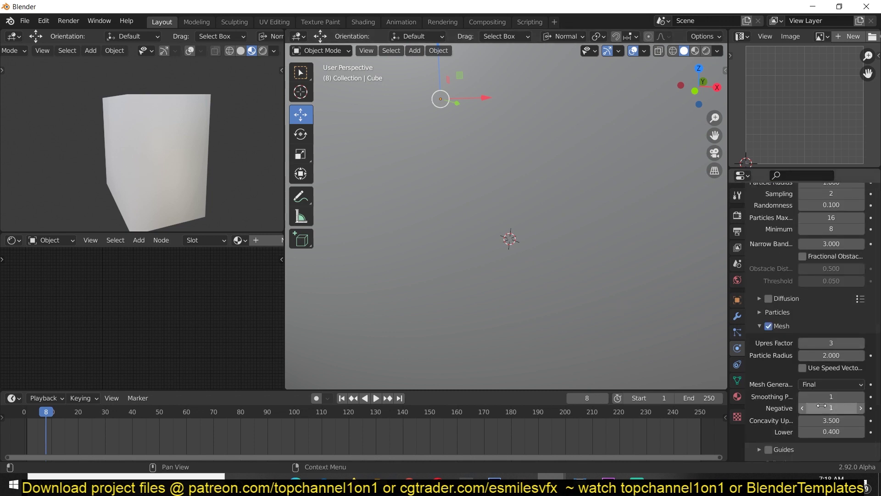
left_click_drag(836, 396, 821, 397)
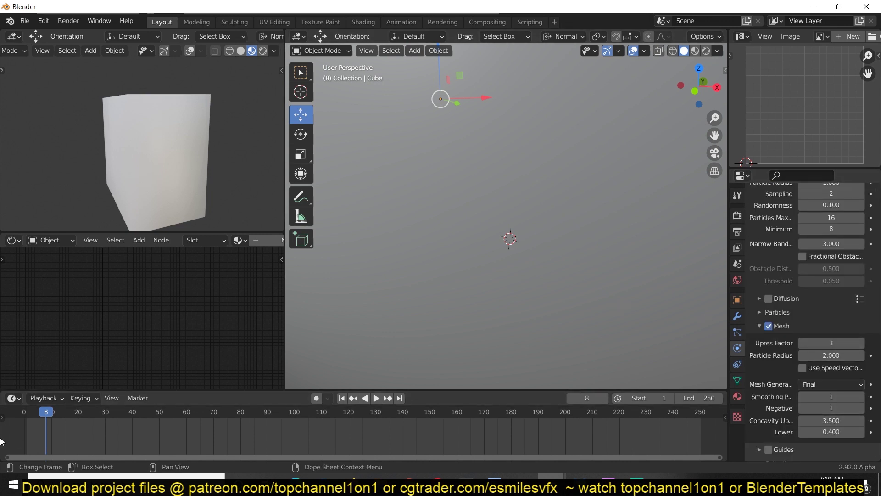
Replay the simulation from frame 0 to generate the more detailed splash mesh
left_click(24, 412)
scroll(408, 282, "down", 5)
key("space")
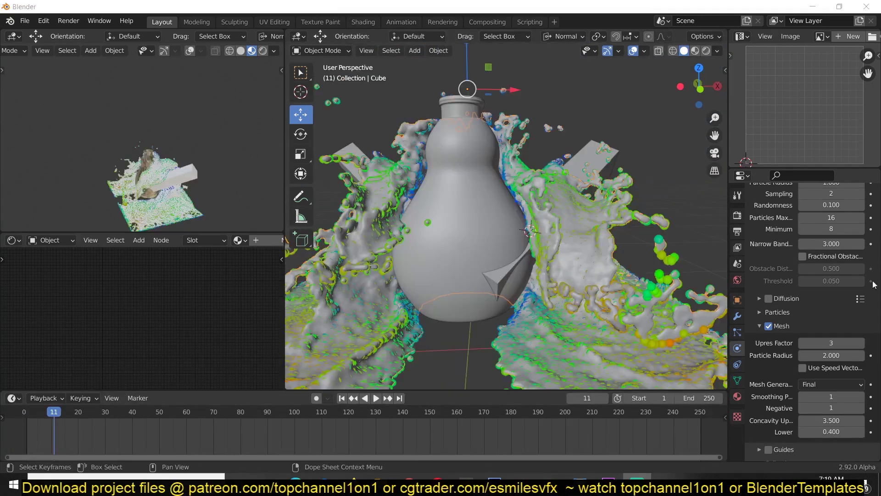
Duplicate the liquid domain's splash at frame 10 and convert the copy with Visual Geometry to Mesh
middle_click_drag(684, 170, 567, 240)
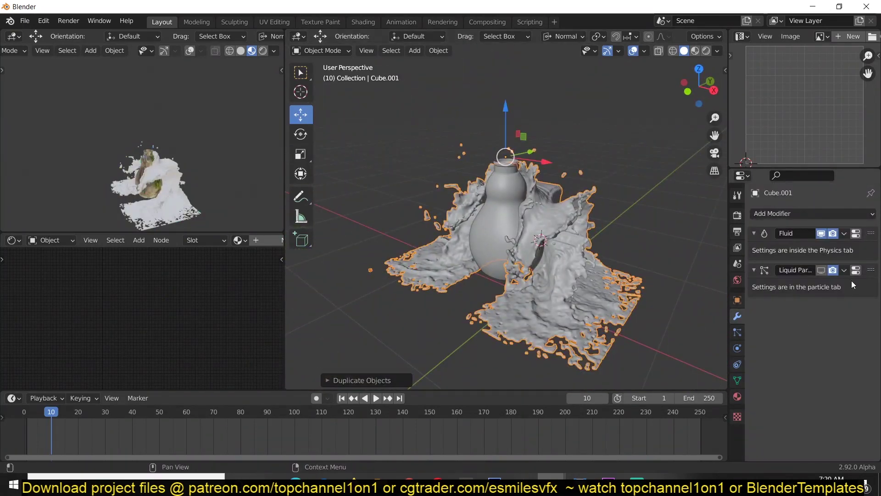
key("ctrl+a")
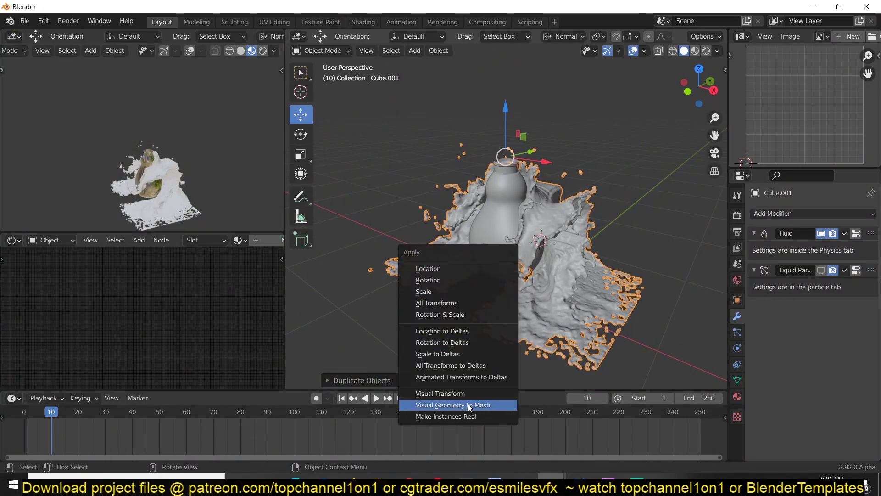
key("g")
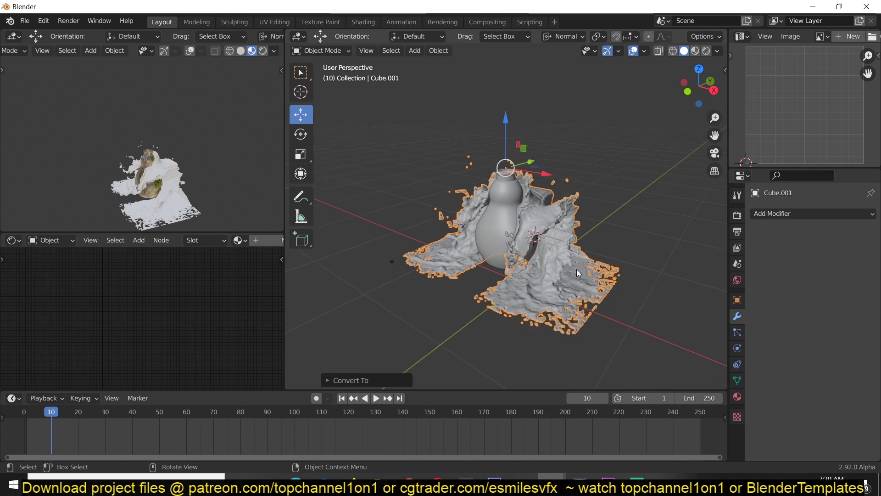
left_click(645, 169)
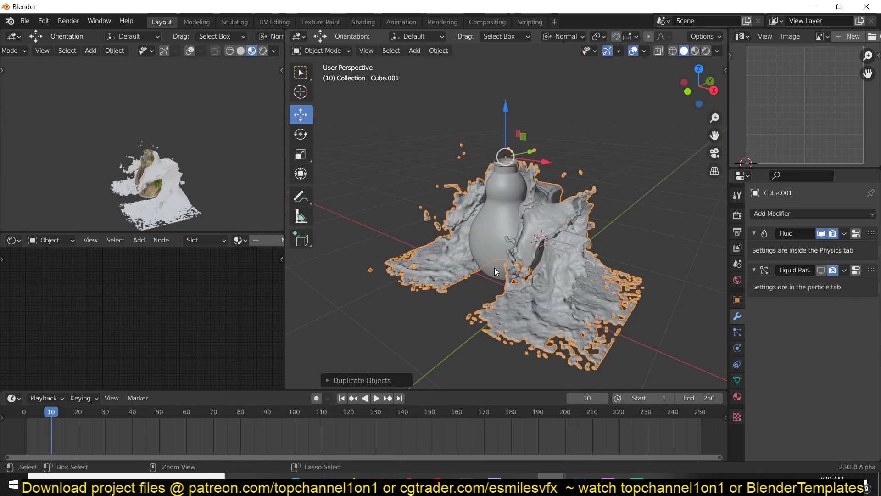
key("ctrl+a")
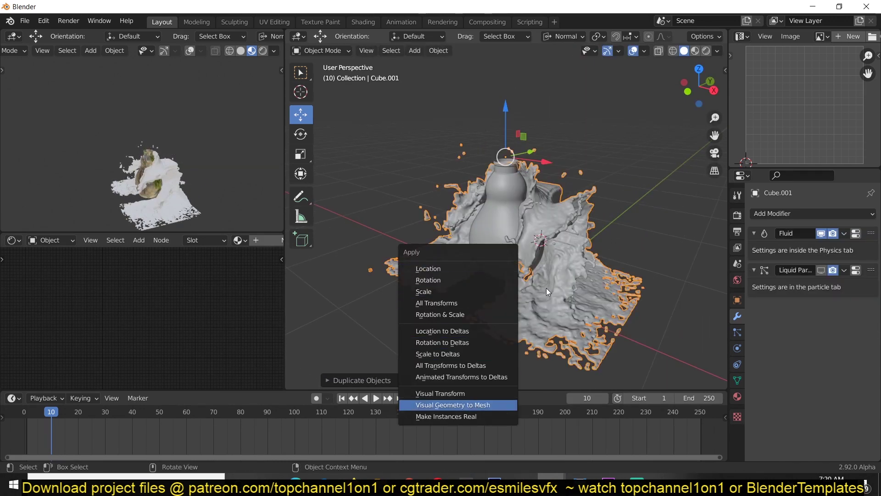
key("Return")
scroll(576, 269, "down", 3)
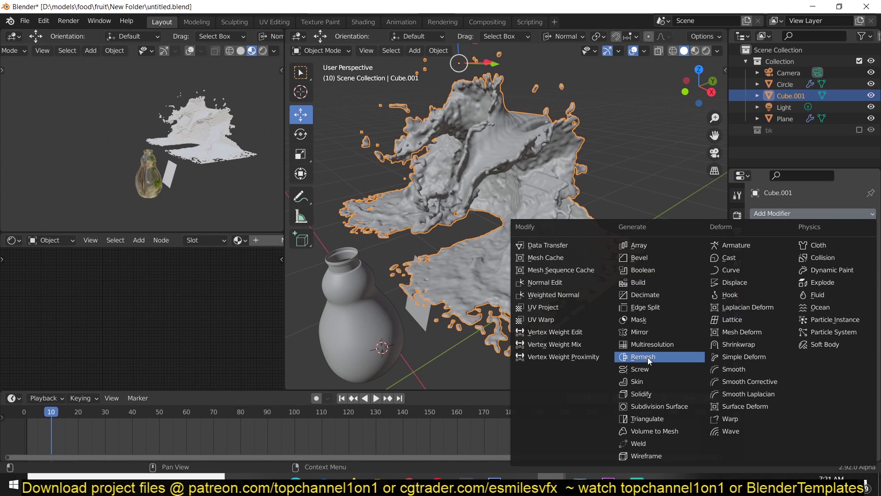
Add a Remesh modifier to the converted splash and display the wireframe overlay
key("Return")
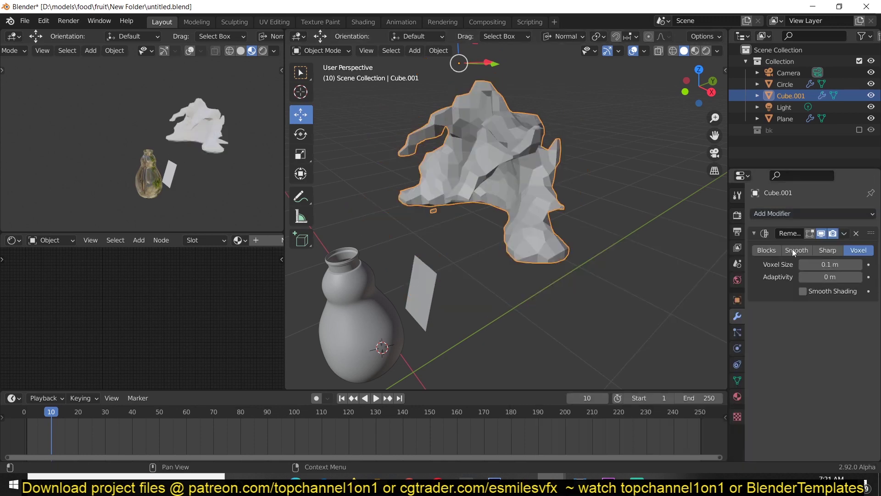
left_click(645, 52)
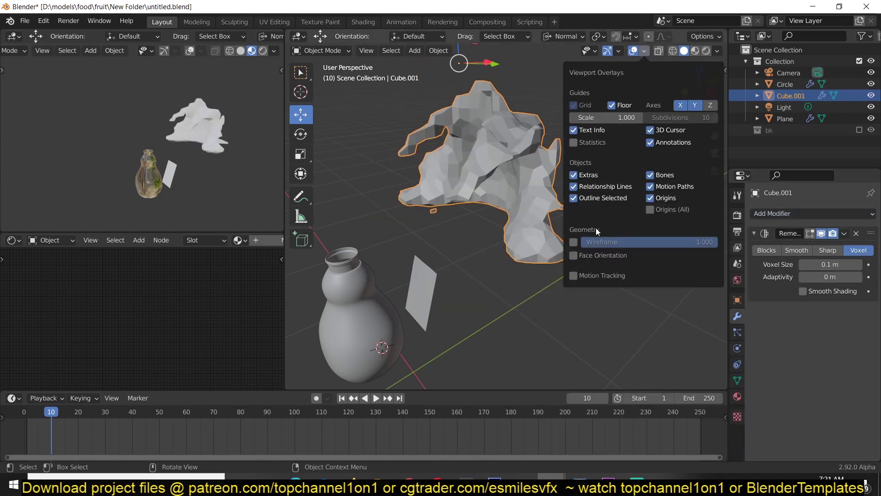
left_click(573, 242)
Refine the Remesh modifier's voxel size, trying 0.05 m before settling on 0.01 m
middle_click_drag(497, 231, 474, 247)
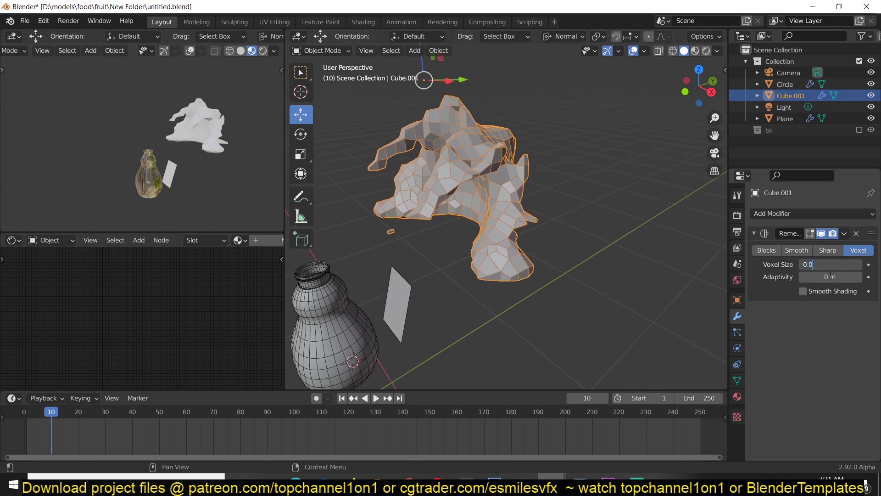
key("Return")
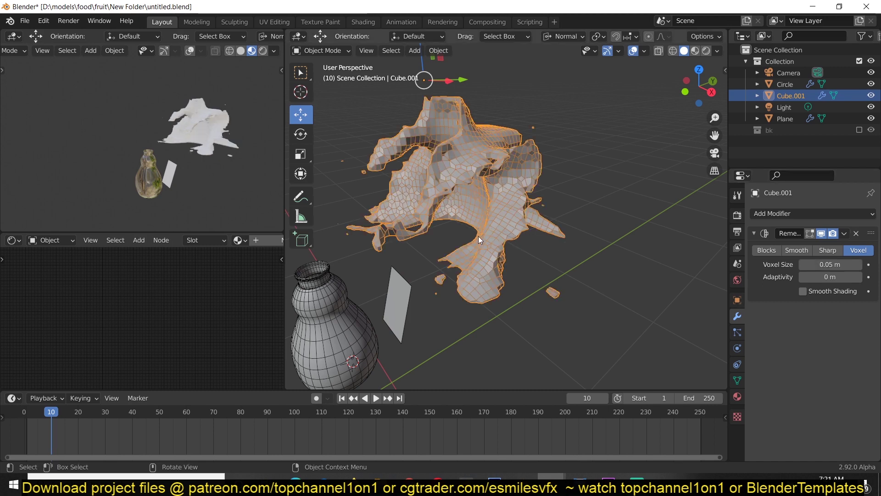
middle_click_drag(542, 252, 637, 245)
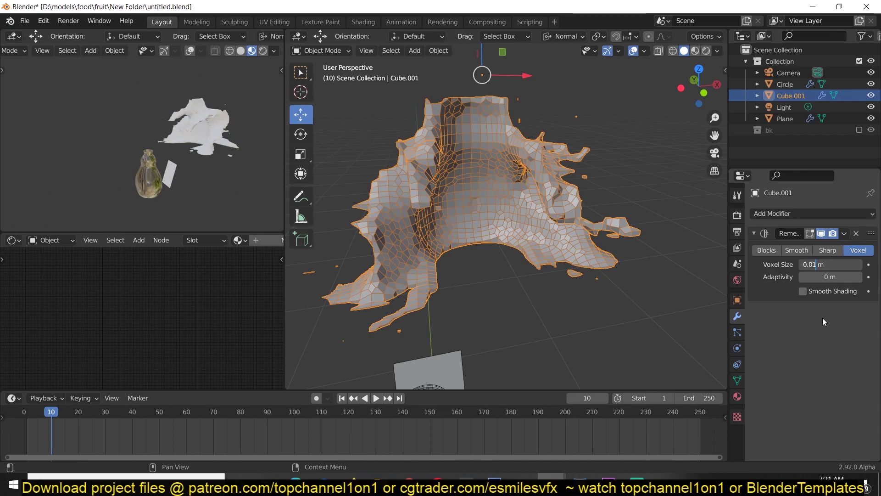
key("Return")
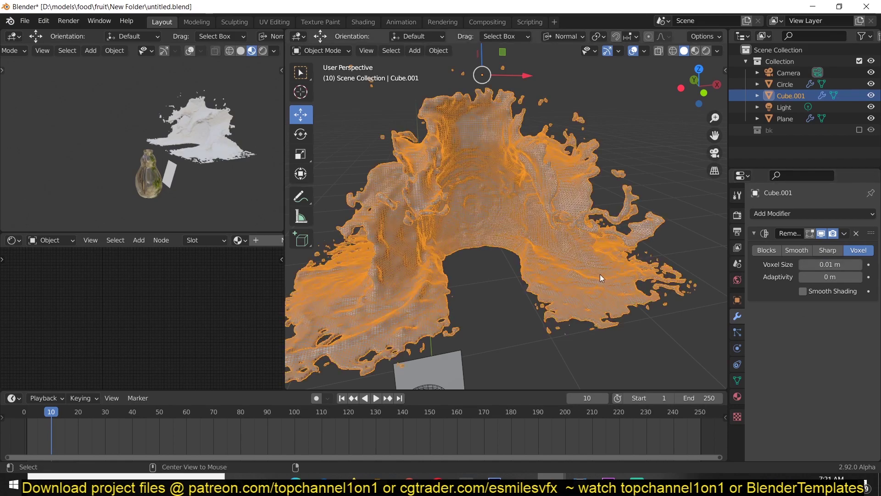
Deselect the splash and hide the viewport overlays to inspect the remeshed surface
key("alt+a")
middle_click_drag(601, 276, 502, 284)
scroll(502, 289, "up", 5)
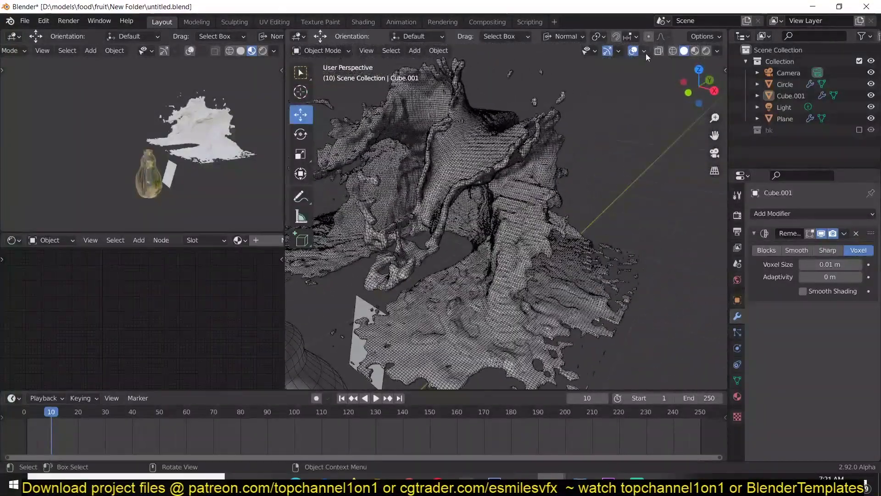
left_click(634, 51)
middle_click_drag(633, 70, 544, 122)
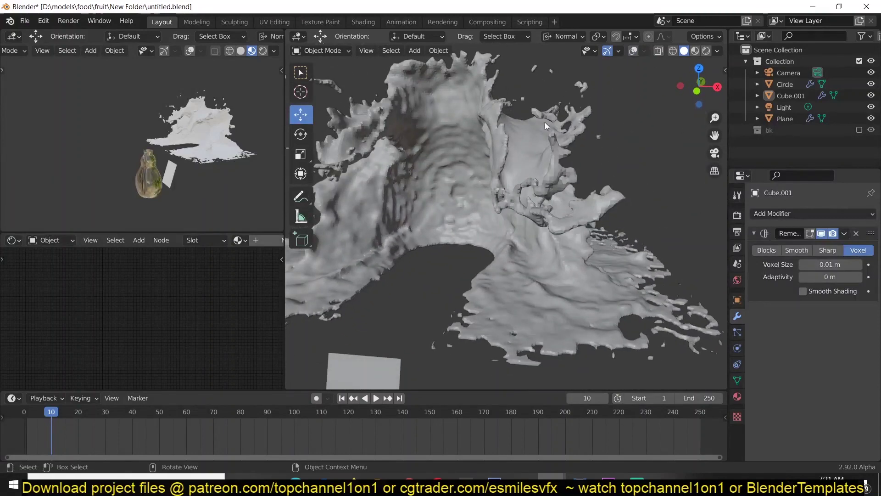
Apply the Remesh modifier and shade the splash mesh smooth
right_click(578, 172)
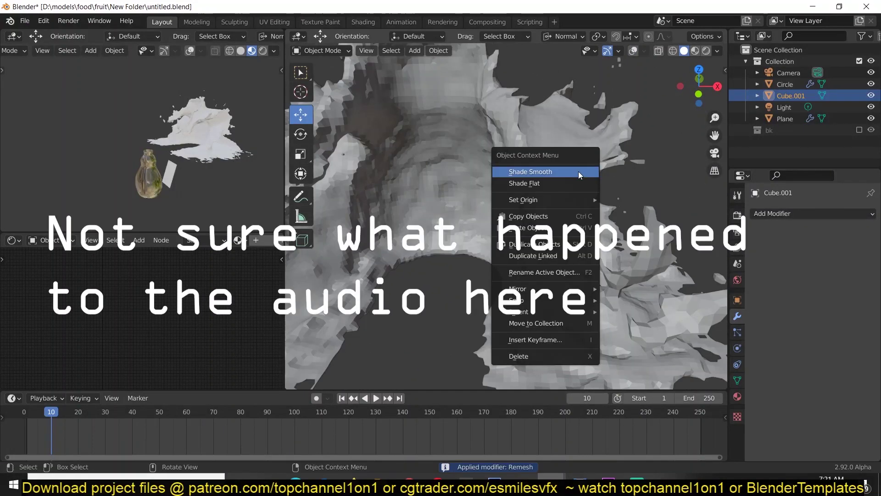
left_click(578, 172)
middle_click_drag(569, 199, 526, 237)
scroll(487, 230, "down", 4)
scroll(589, 203, "up", 4)
scroll(552, 264, "down", 4)
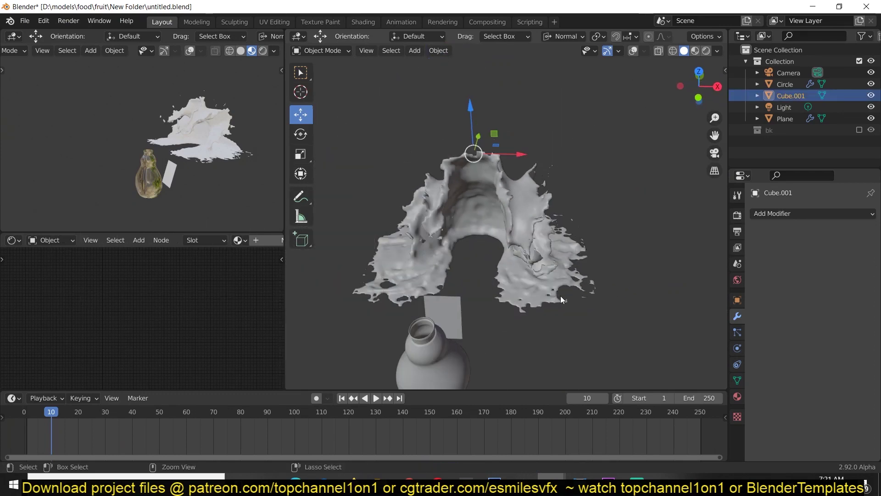
Copy the splash mesh, switch to the fruit product1.blend scene, exclude the mesh fluids collection, and paste the splash
key("ctrl+c")
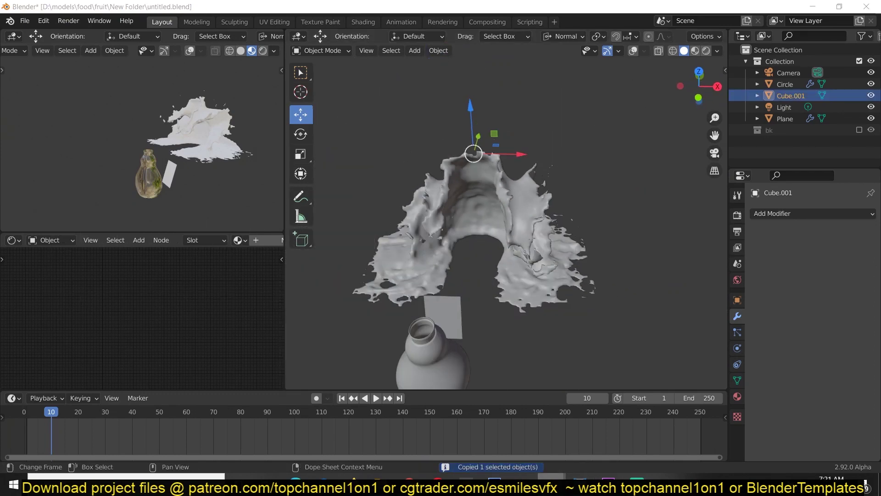
mouse_move(552, 486)
left_click(517, 447)
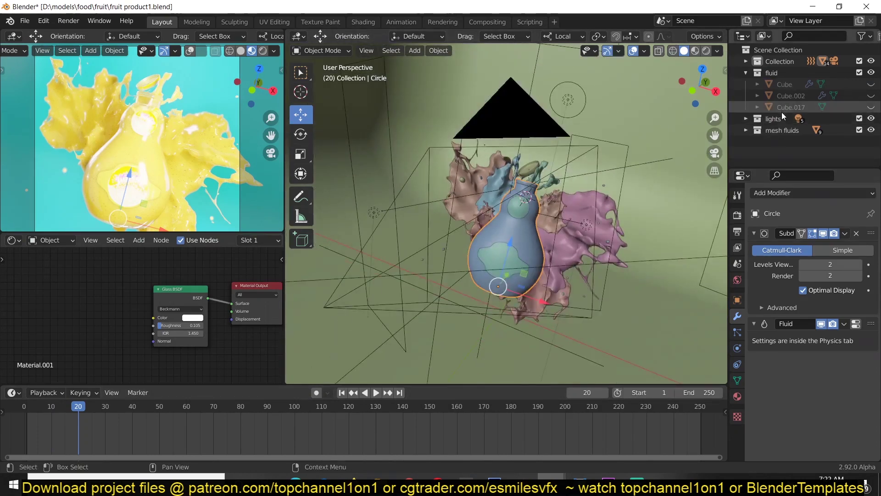
left_click(859, 131)
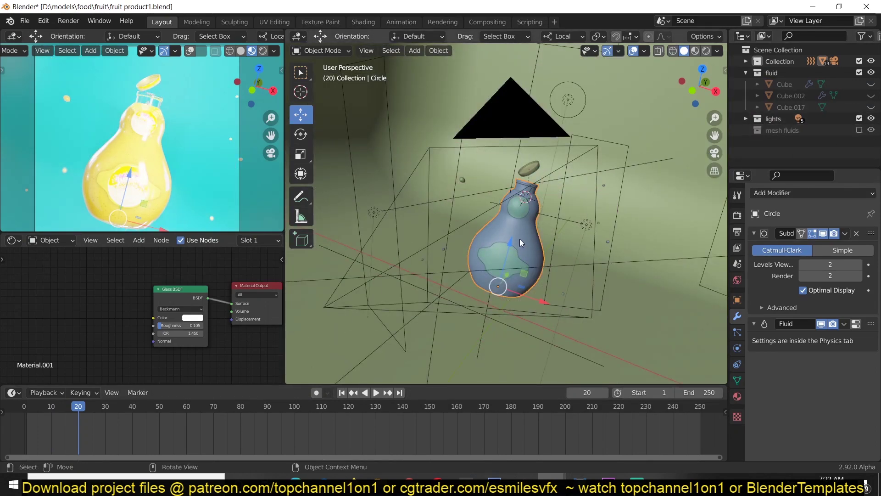
key("ctrl+v")
left_click(648, 148)
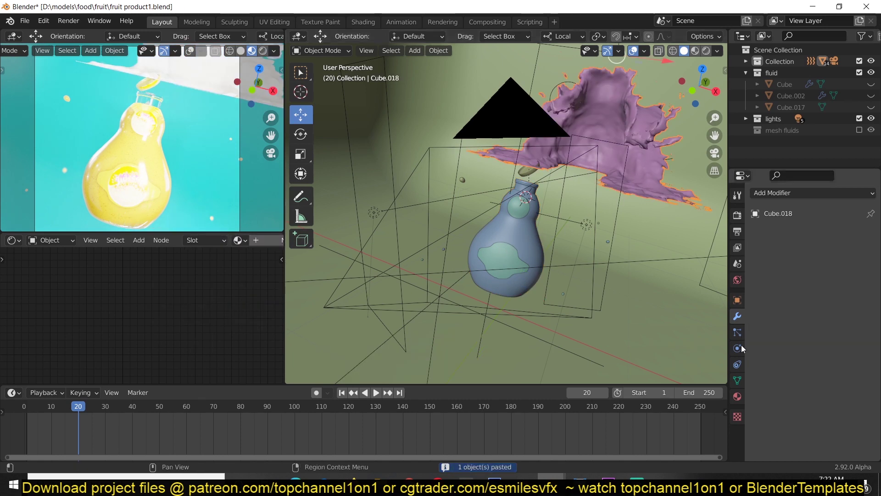
Assign the existing Material.003 to the pasted splash mesh
left_click(737, 396)
left_click(758, 251)
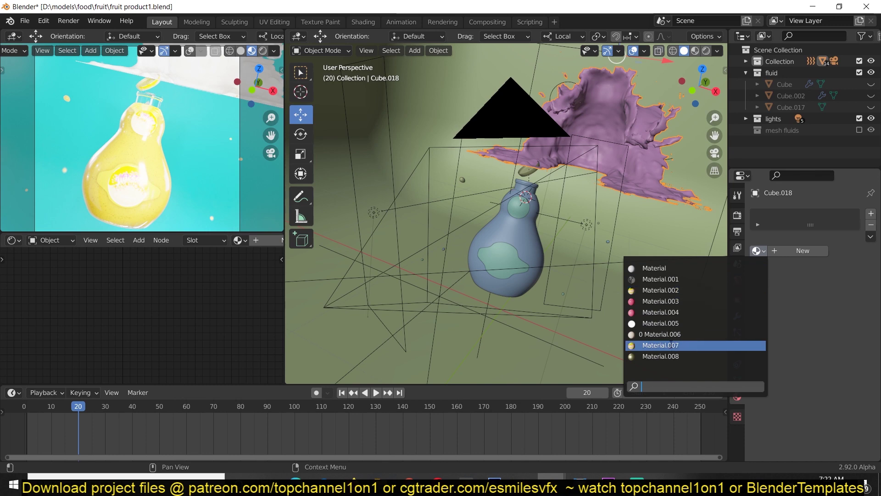
left_click(676, 300)
Move the pasted splash down so that it wraps around the bottle
key("g")
left_click(570, 252)
middle_click_drag(571, 251, 527, 296)
left_click(604, 240)
scroll(602, 239, "up", 1)
scroll(117, 183, "down", 1)
Open the pasted splash mesh in Edit Mode for vertex editing
scroll(592, 280, "up", 3)
left_click(616, 256)
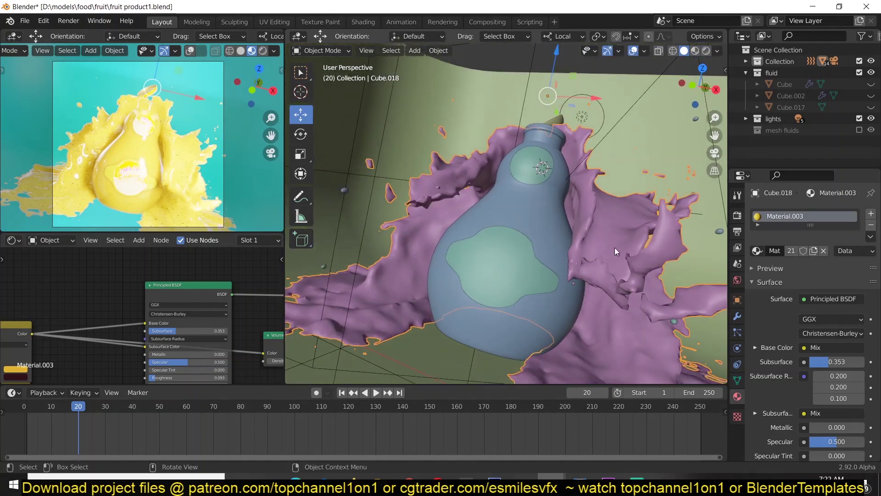
key("Tab")
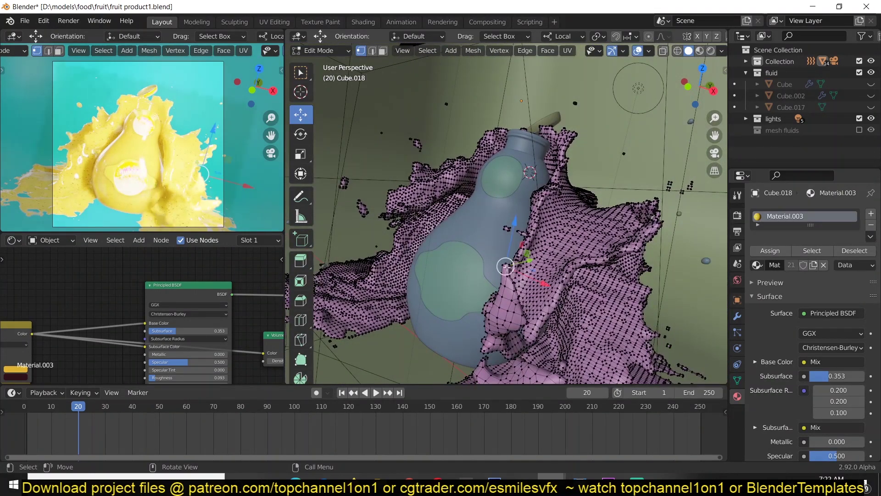